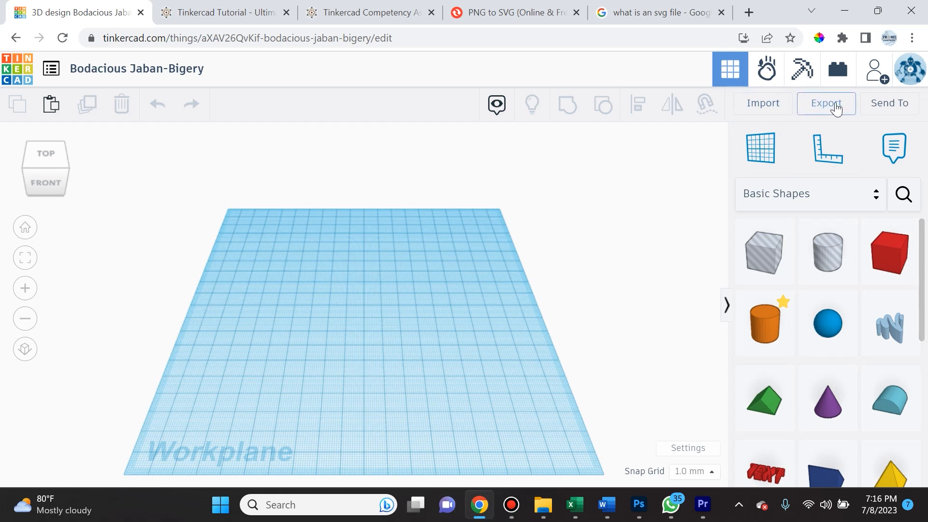
# Step: Open the shape import dialog and bring up the St. Josephs folder in File Explorer on top of it
pyautogui.click(759, 108)
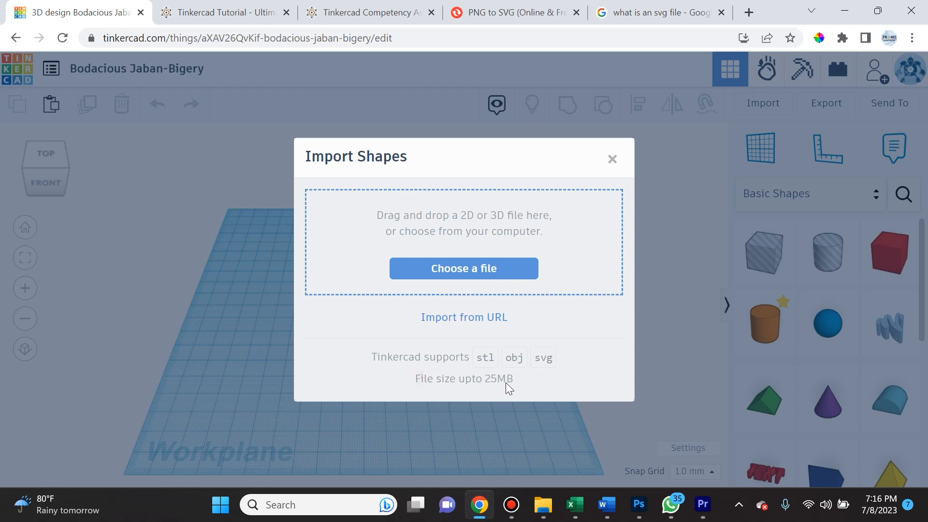
pyautogui.click(544, 504)
pyautogui.click(460, 449)
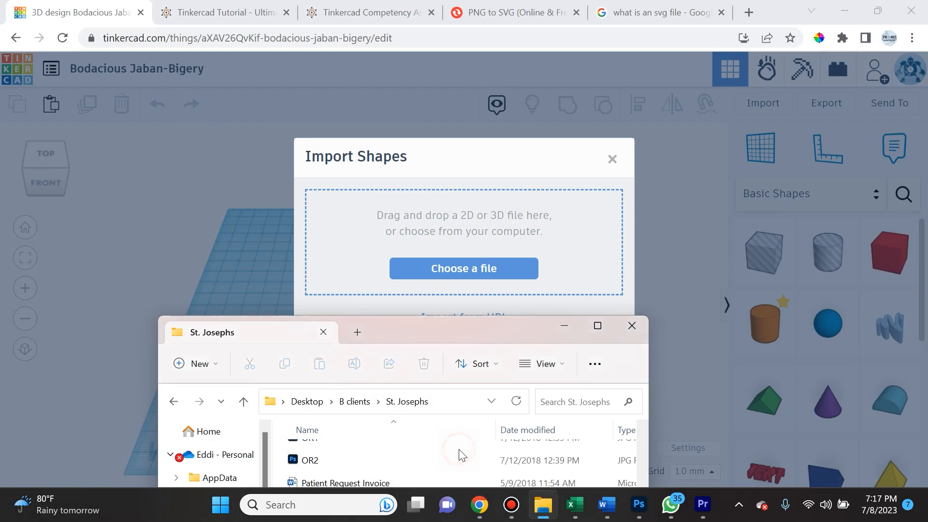
pyautogui.click(414, 329)
pyautogui.moveTo(391, 267); pyautogui.dragTo(352, 80)
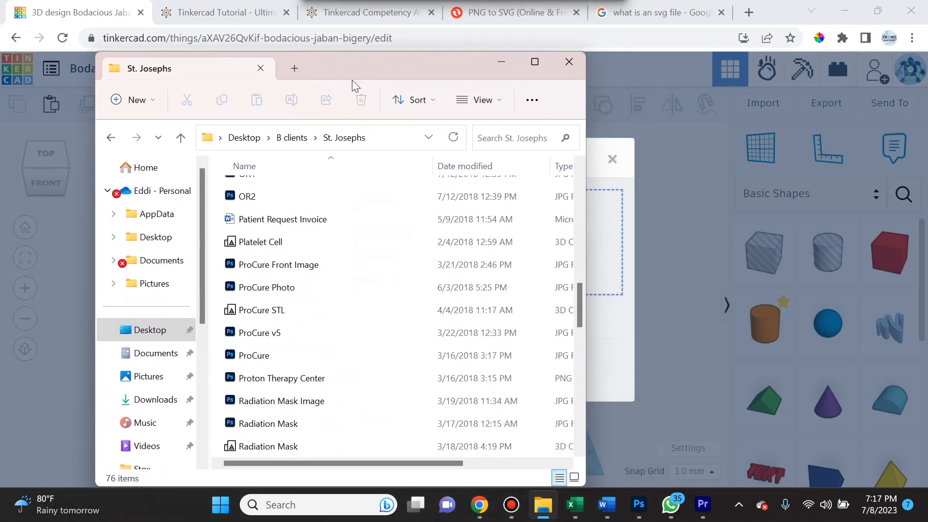
# Step: Check the ProCure Photo file's size in its properties against the import dialog's supported formats and size limit
pyautogui.rightClick(325, 264)
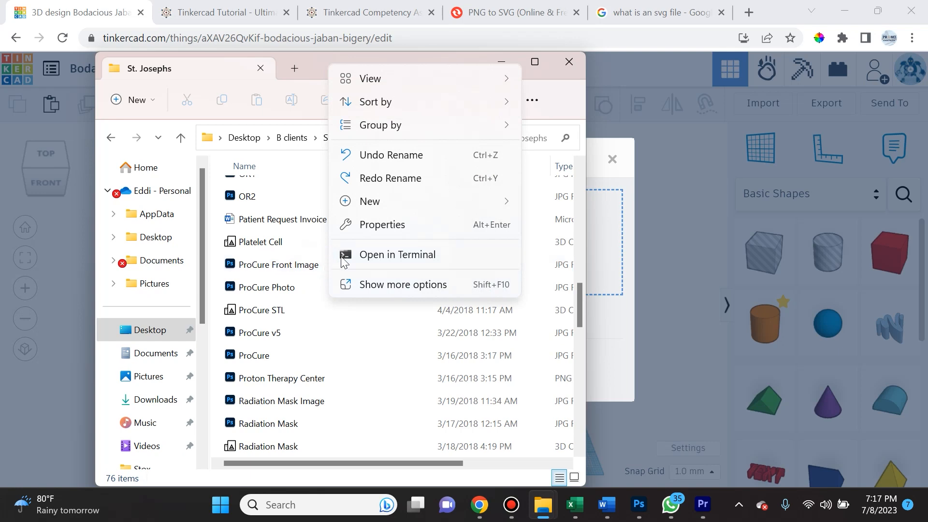
pyautogui.click(282, 290)
pyautogui.rightClick(282, 290)
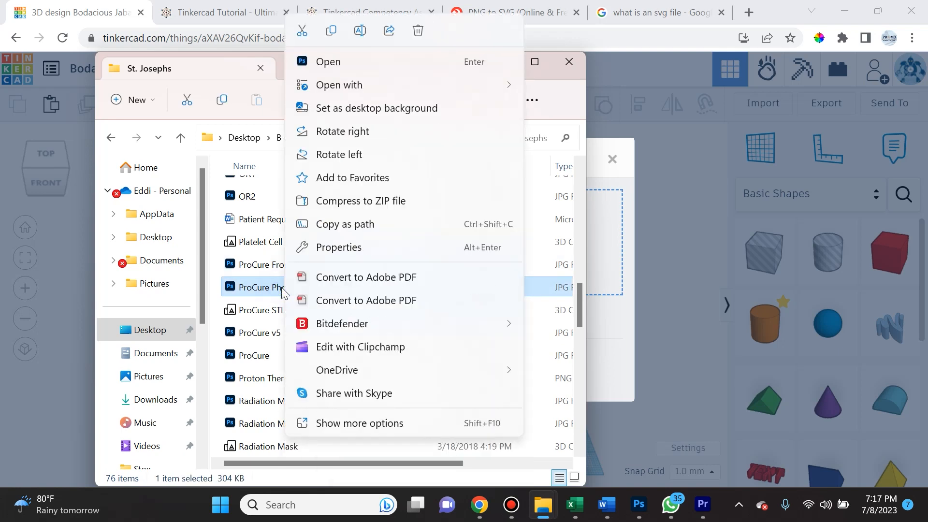
pyautogui.click(341, 249)
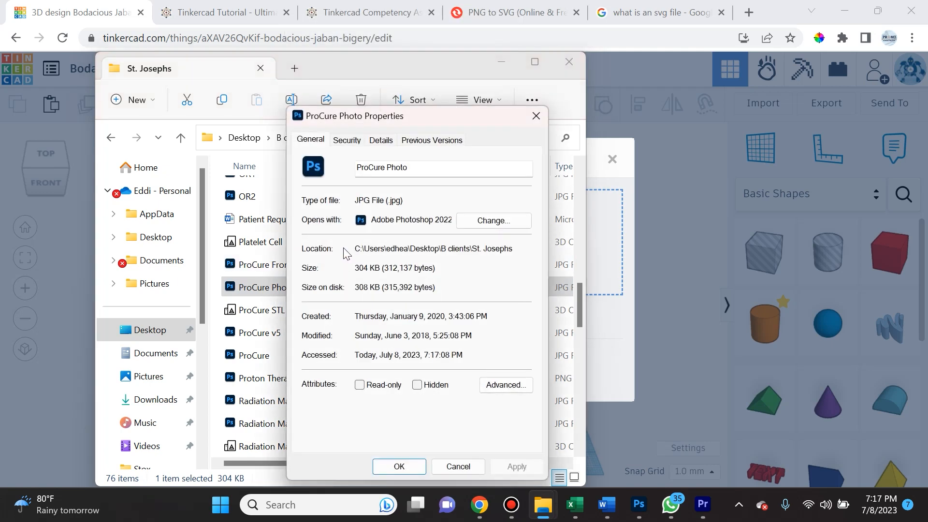
pyautogui.moveTo(356, 270); pyautogui.dragTo(377, 271)
pyautogui.click(535, 118)
pyautogui.moveTo(422, 68); pyautogui.dragTo(484, 414)
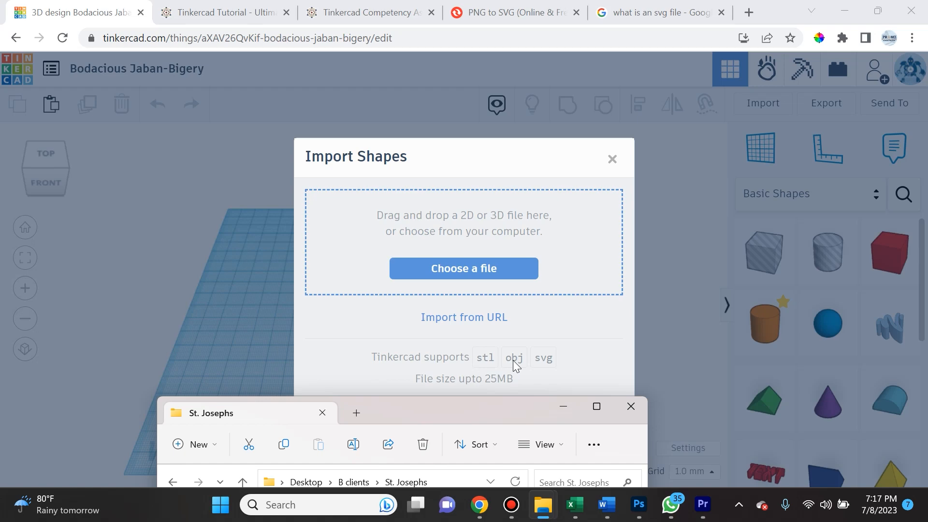
# Step: Import the ProCure STL file from the St. Josephs folder into the design, using millimeters and 100% scale
pyautogui.moveTo(430, 410); pyautogui.dragTo(476, 64)
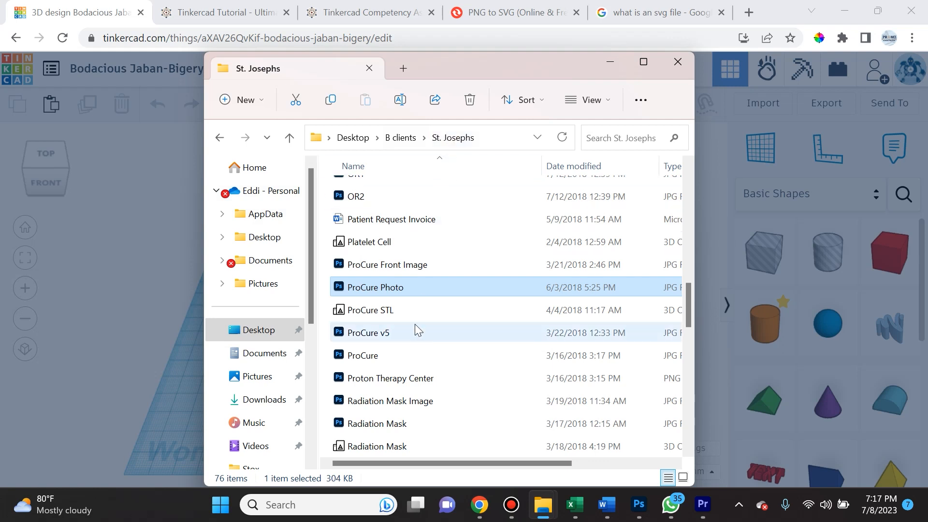
pyautogui.click(380, 310)
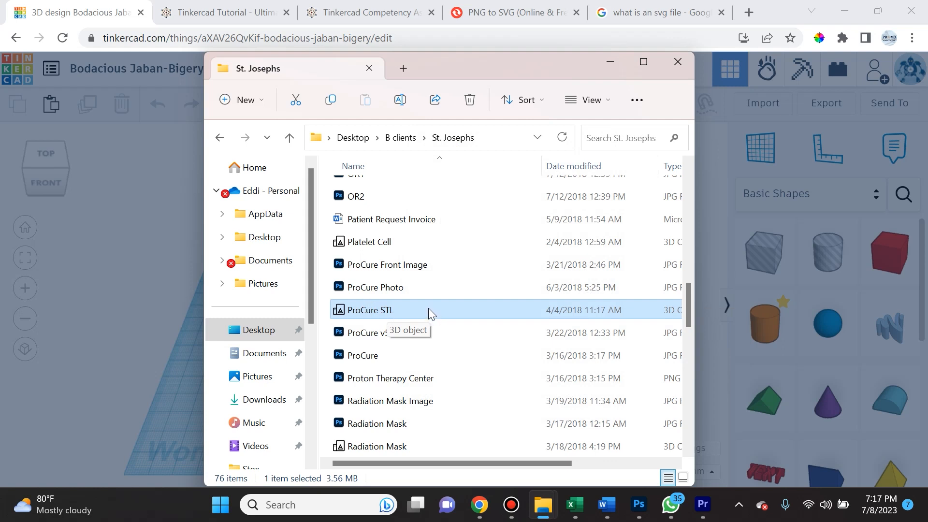
pyautogui.moveTo(446, 68); pyautogui.dragTo(140, 213)
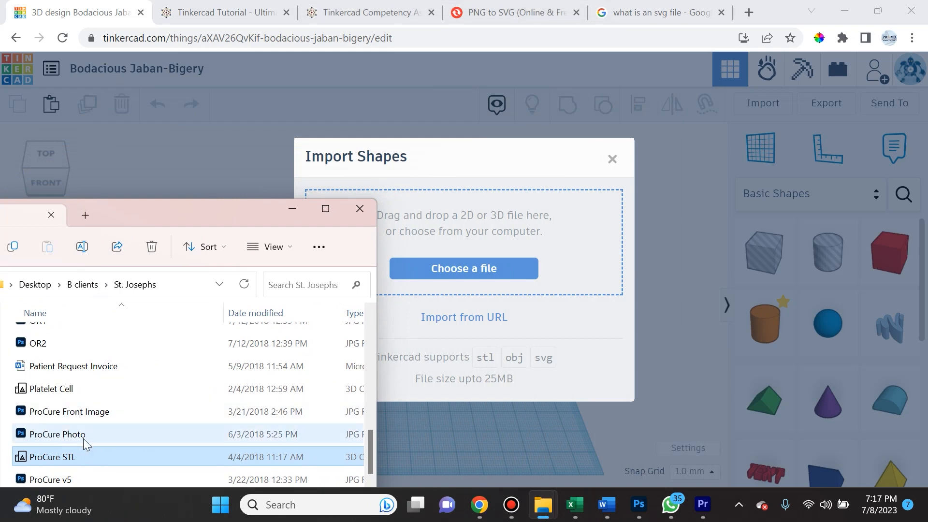
pyautogui.moveTo(90, 453); pyautogui.dragTo(506, 234)
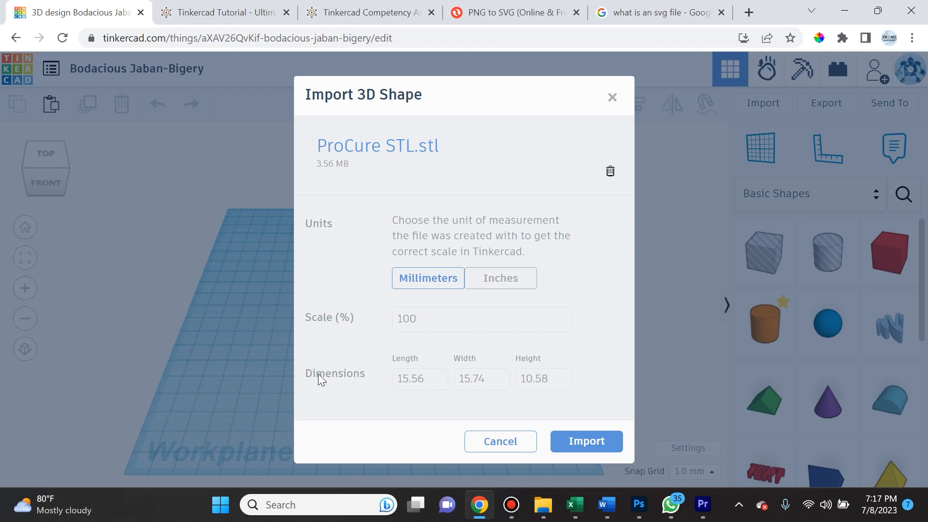
pyautogui.click(596, 451)
pyautogui.moveTo(552, 399); pyautogui.dragTo(334, 370, button='right')
pyautogui.click(435, 303)
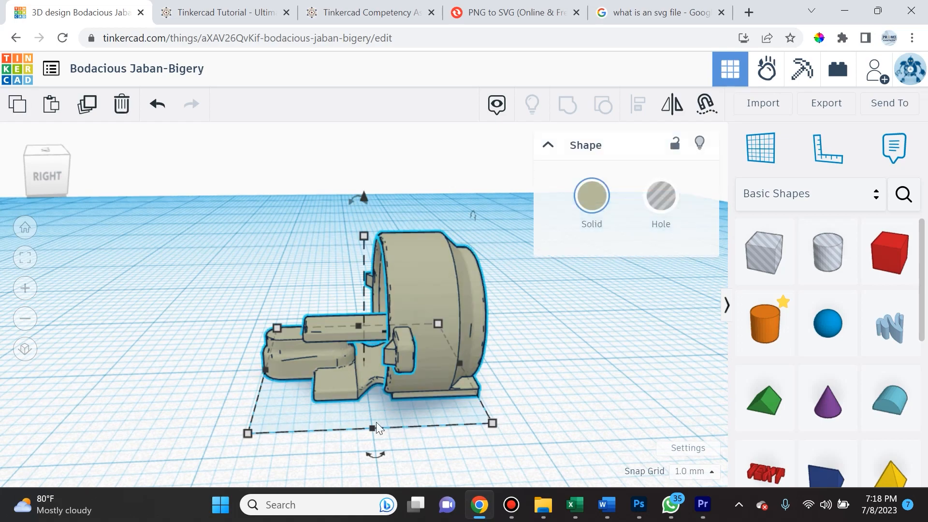
pyautogui.click(585, 404)
pyautogui.moveTo(585, 403); pyautogui.dragTo(327, 397, button='right')
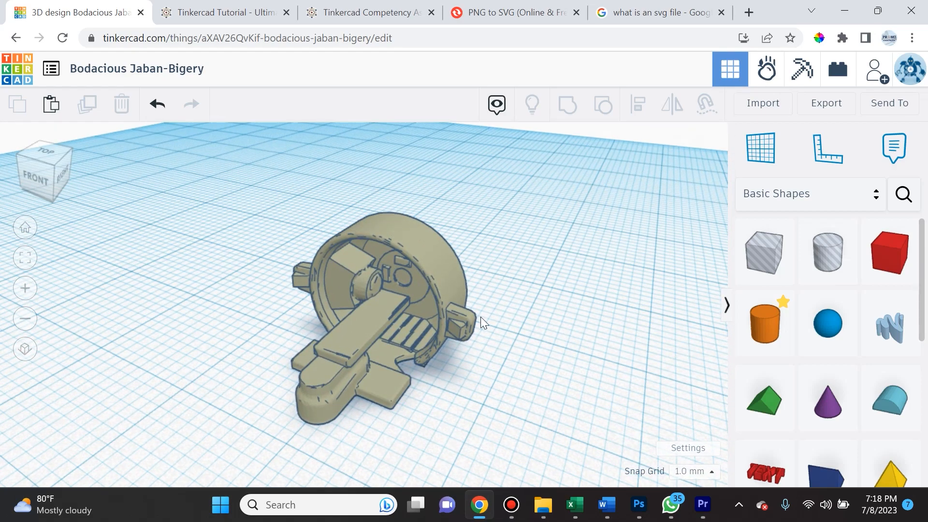
pyautogui.moveTo(413, 414); pyautogui.dragTo(558, 405, button='right')
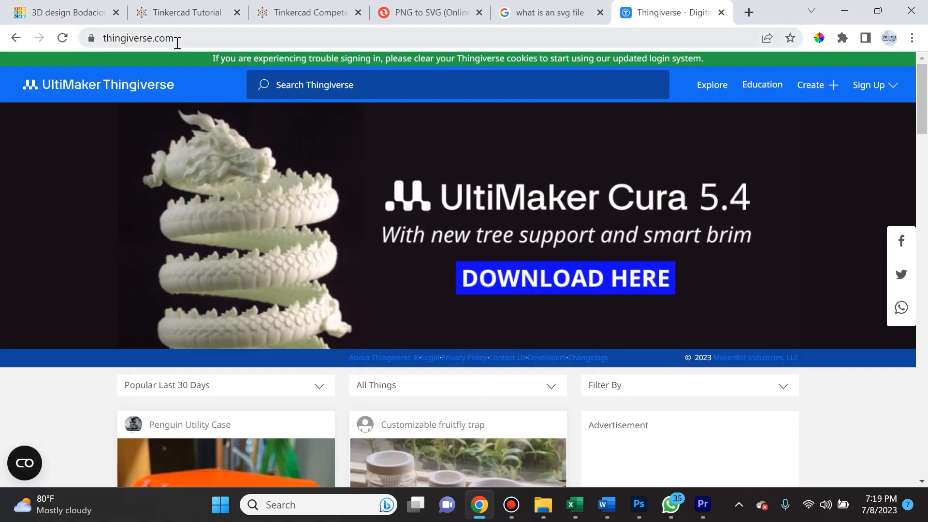
# Step: Browse the popular 3D models on the Thingiverse home page
pyautogui.scroll(-5, 417, 284)
pyautogui.scroll(-5, 431, 290)
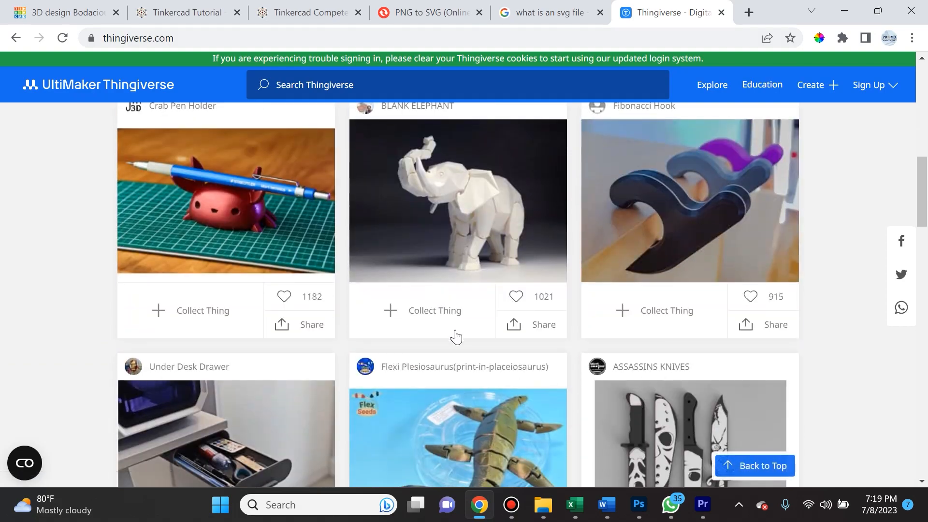
pyautogui.scroll(-10, 456, 333)
pyautogui.scroll(-3, 479, 363)
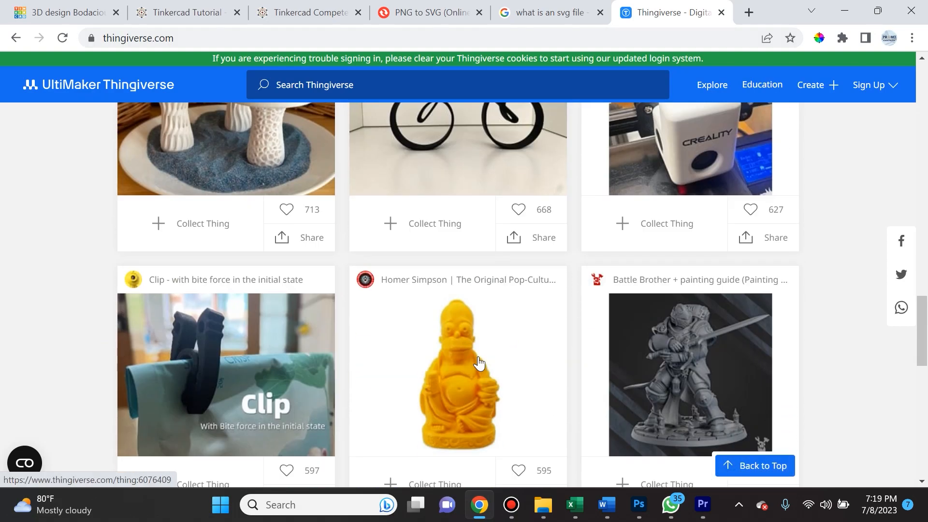
pyautogui.scroll(-8, 476, 363)
pyautogui.scroll(14, 556, 377)
pyautogui.scroll(15, 556, 377)
# Step: Search Thingiverse for "pikachu" and open the Pikachu(Pokemon) model page
pyautogui.click(387, 86)
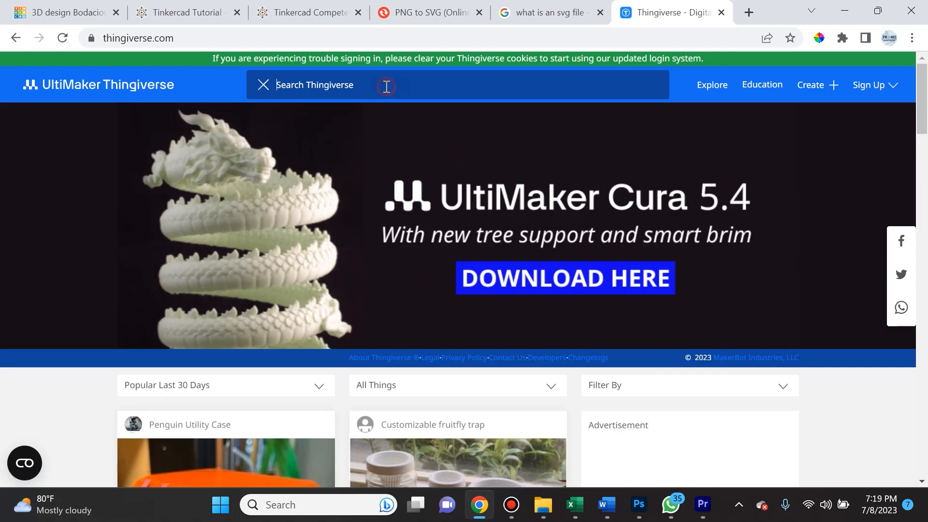
pyautogui.write('pikachu')
pyautogui.press('Return')
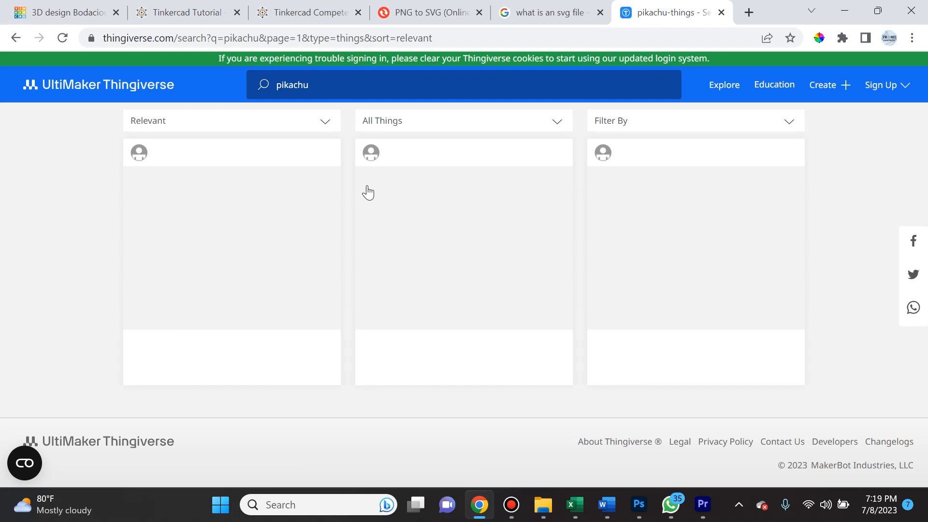
pyautogui.scroll(-1, 636, 277)
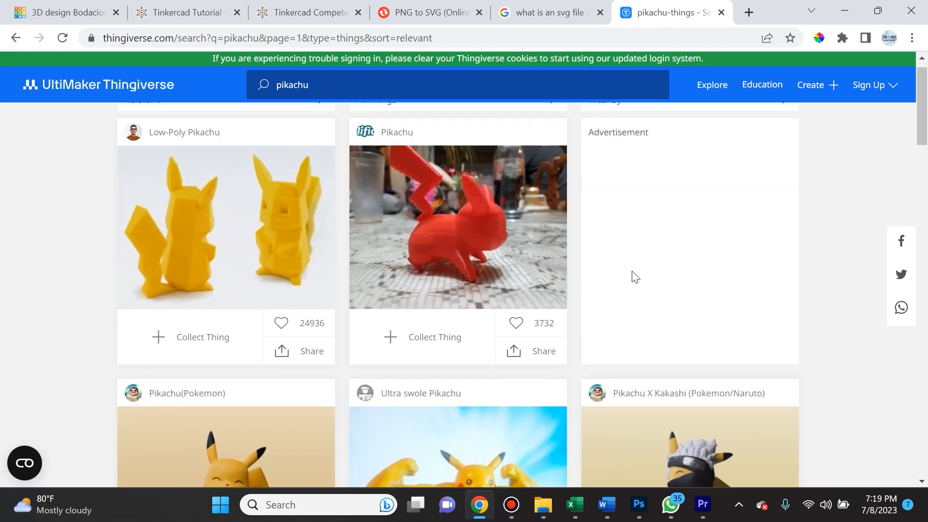
pyautogui.scroll(-5, 633, 319)
pyautogui.scroll(3, 631, 328)
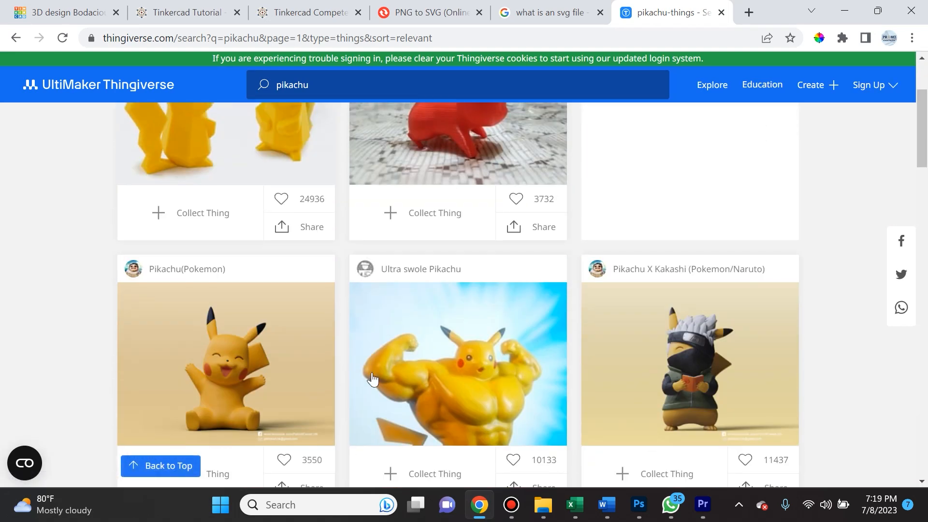
pyautogui.click(226, 366)
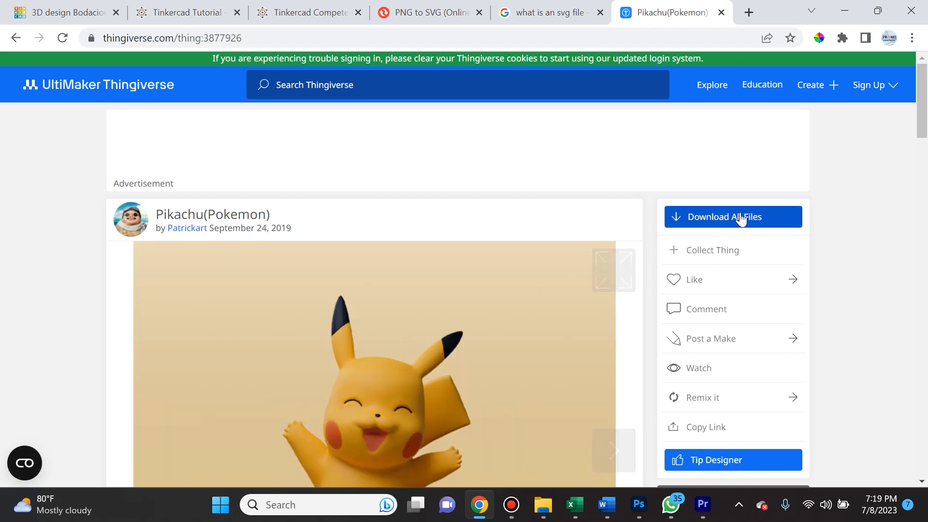
# Step: Look through the Pikachu(Pokemon) model page on Thingiverse and return to the Tinkercad design
pyautogui.scroll(-3, 741, 219)
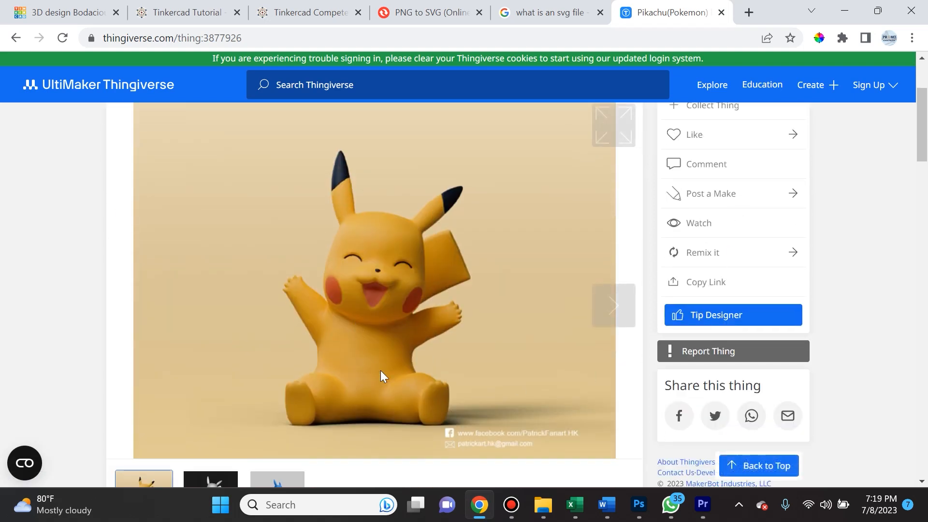
pyautogui.scroll(-10, 401, 358)
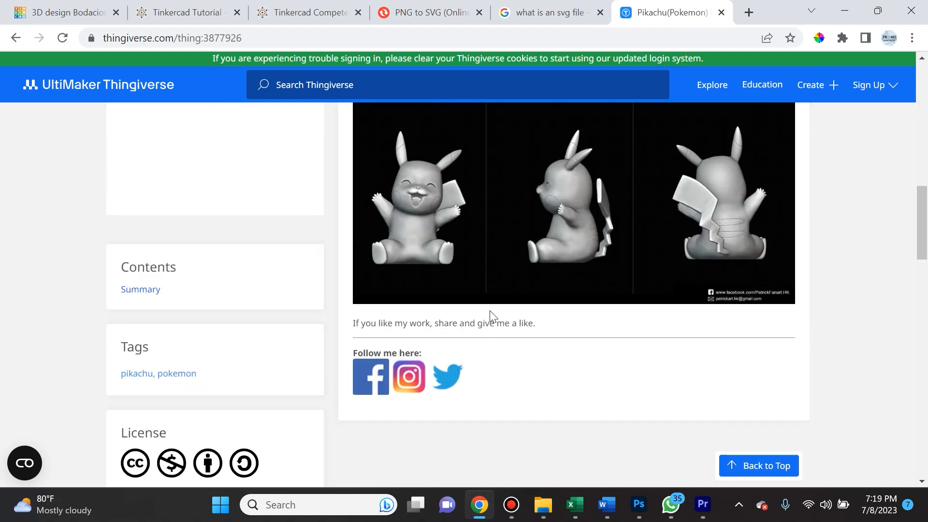
pyautogui.scroll(15, 501, 358)
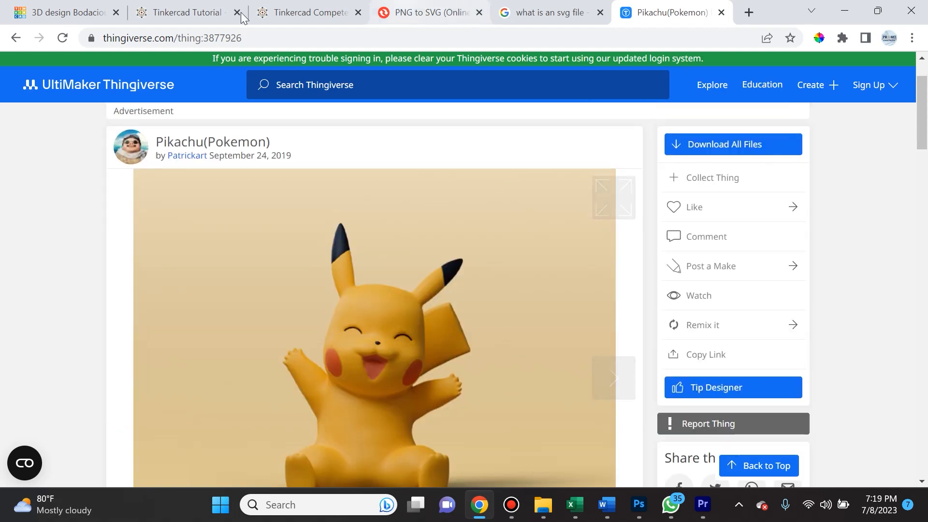
pyautogui.click(190, 15)
pyautogui.click(53, 14)
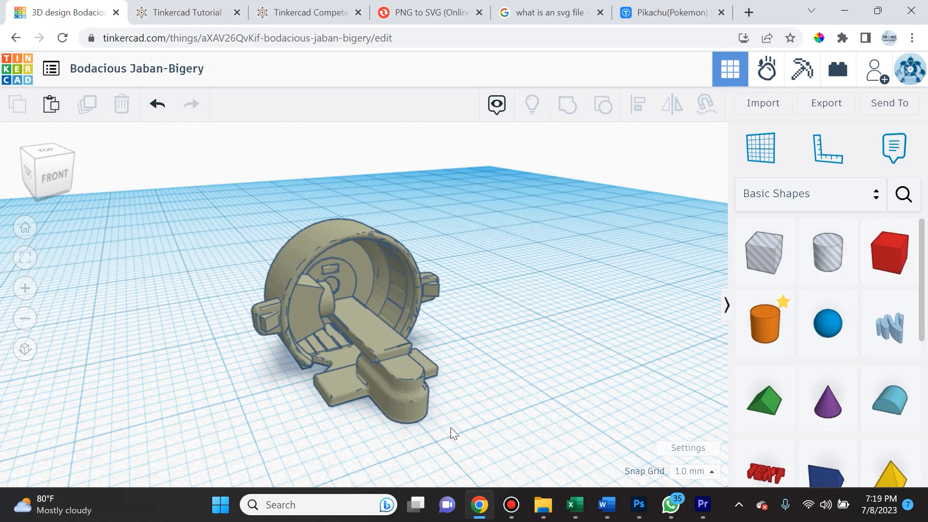
pyautogui.moveTo(495, 356); pyautogui.dragTo(389, 273, button='right')
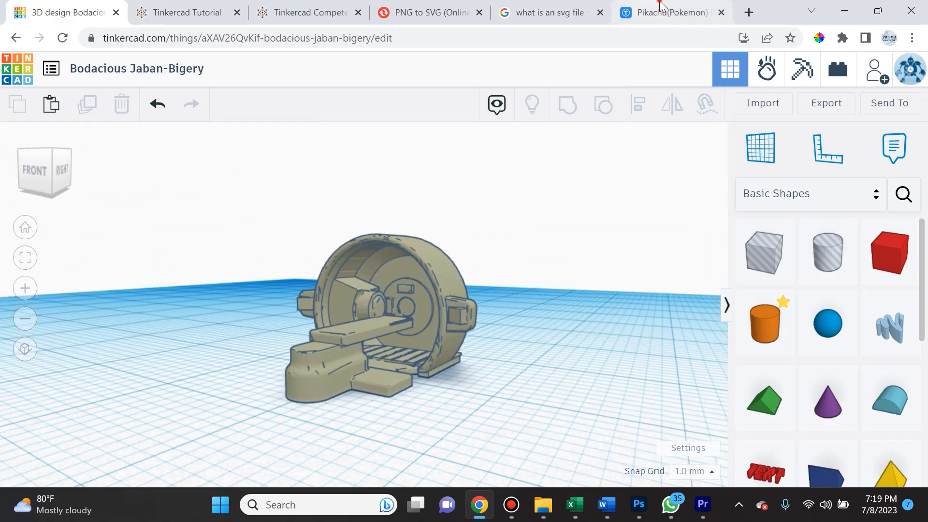
pyautogui.click(672, 13)
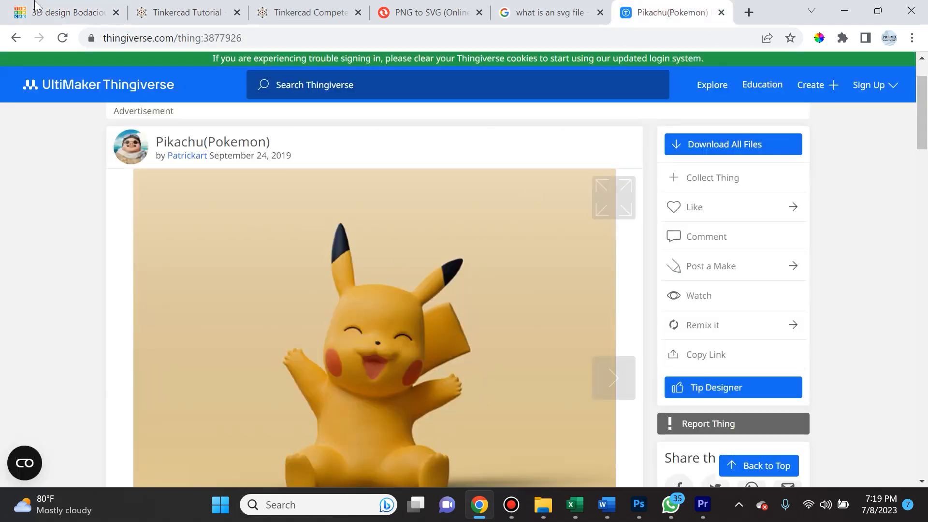
pyautogui.click(59, 14)
# Step: Scale the imported model up proportionally from its back corner, and stretch its base outward from the front corner
pyautogui.moveTo(465, 283)
pyautogui.mouseDown(button='right')
pyautogui.moveTo(495, 311)
pyautogui.moveTo(576, 285)
pyautogui.moveTo(451, 283)
pyautogui.mouseUp(button='right')
pyautogui.click(452, 282)
pyautogui.scroll(-3, 487, 407)
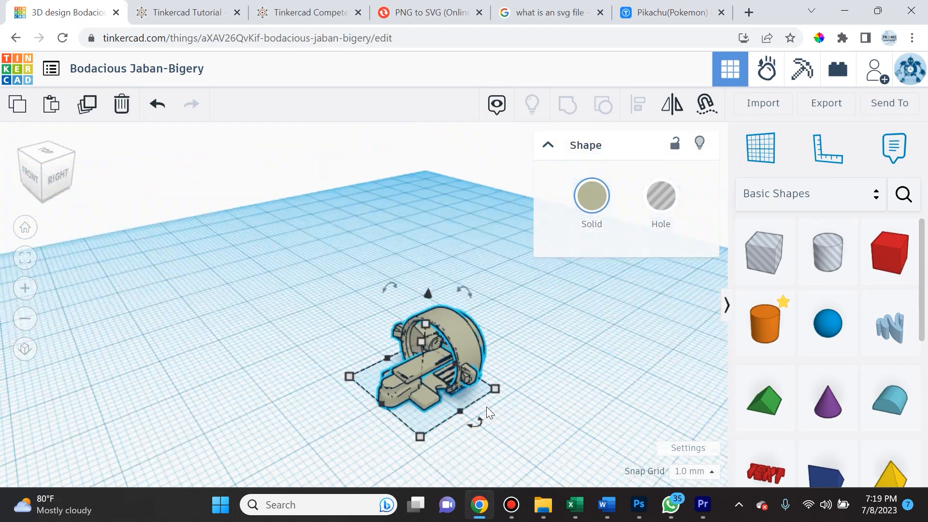
pyautogui.keyDown('shift'); pyautogui.moveTo(420, 342); pyautogui.dragTo(424, 269); pyautogui.keyUp('shift')
pyautogui.moveTo(421, 436); pyautogui.dragTo(470, 480)
pyautogui.moveTo(534, 411); pyautogui.dragTo(613, 333, button='right')
pyautogui.click(612, 333)
pyautogui.moveTo(314, 280)
pyautogui.mouseDown(button='right')
pyautogui.moveTo(319, 302)
pyautogui.moveTo(386, 344)
pyautogui.moveTo(462, 273)
pyautogui.moveTo(487, 301)
pyautogui.moveTo(390, 347)
pyautogui.moveTo(310, 323)
pyautogui.moveTo(299, 294)
pyautogui.moveTo(304, 278)
pyautogui.mouseUp(button='right')
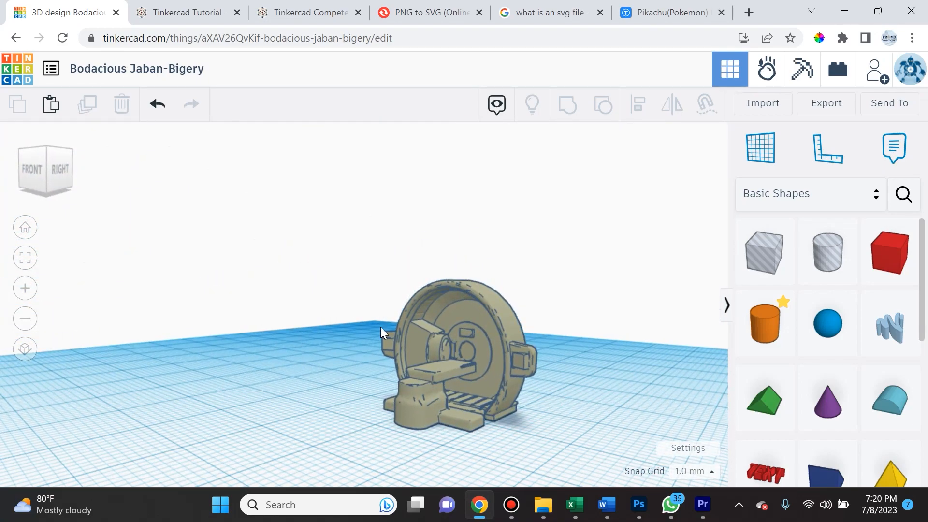
# Step: Change the imported model's solid color to green
pyautogui.click(499, 337)
pyautogui.moveTo(523, 365); pyautogui.dragTo(578, 385, button='right')
pyautogui.click(592, 204)
pyautogui.click(655, 326)
pyautogui.click(422, 286)
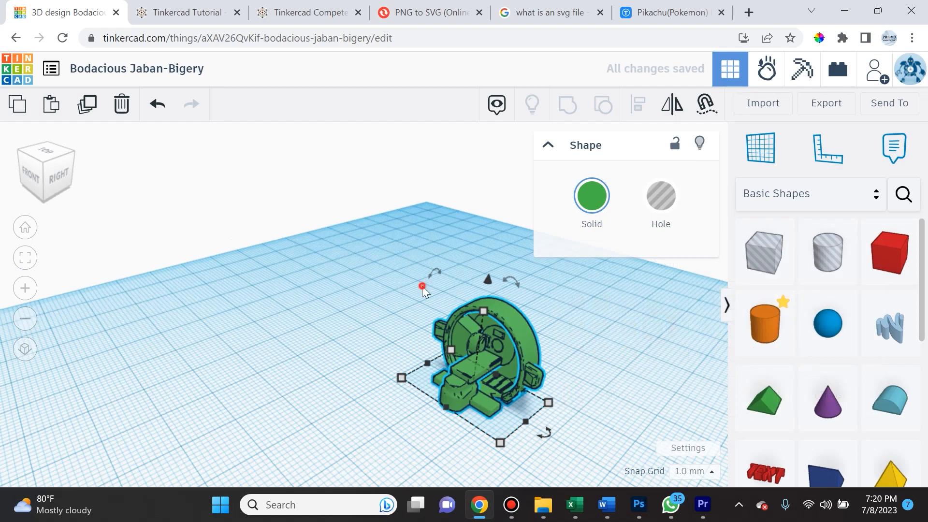
pyautogui.click(582, 384)
pyautogui.moveTo(583, 384); pyautogui.dragTo(605, 385, button='right')
pyautogui.scroll(3, 570, 385)
pyautogui.scroll(-2, 537, 381)
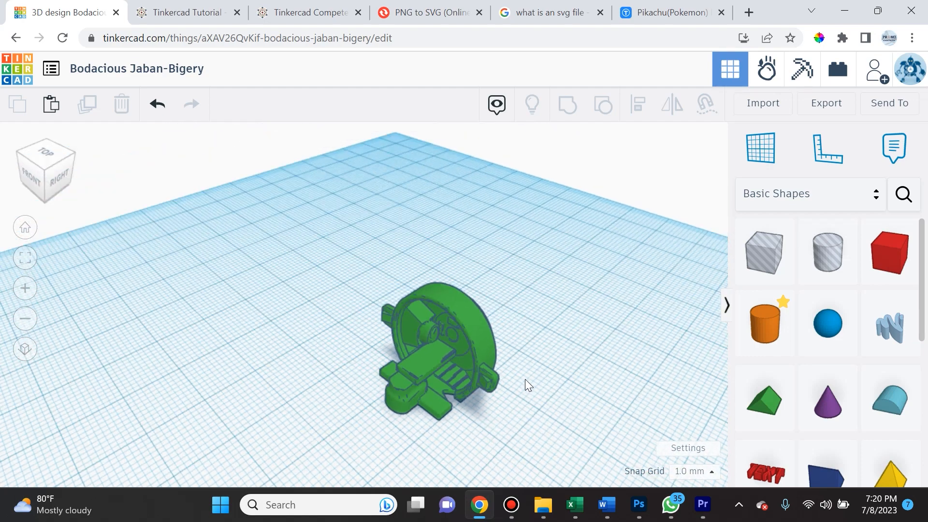
# Step: Review the import dialog's supported formats and the SVG file search results, and view the Subscribe artwork in Photoshop
pyautogui.click(770, 107)
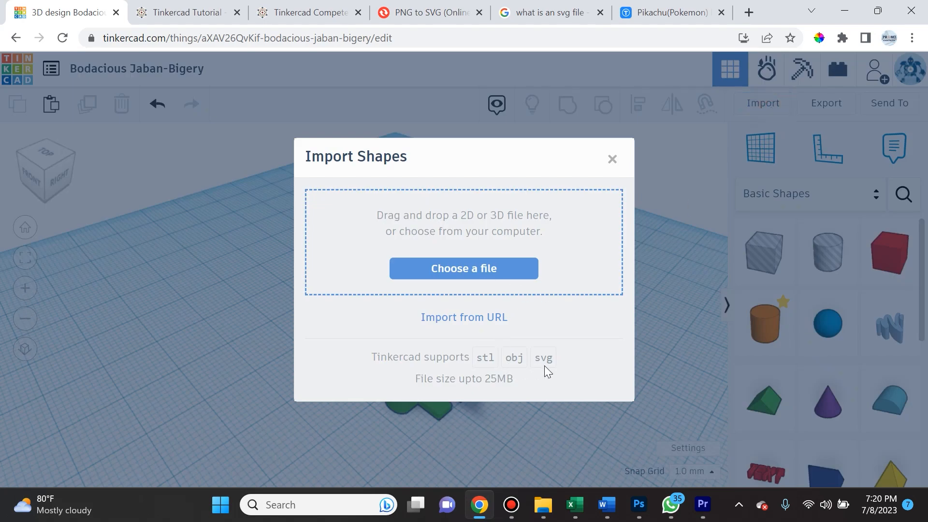
pyautogui.click(548, 12)
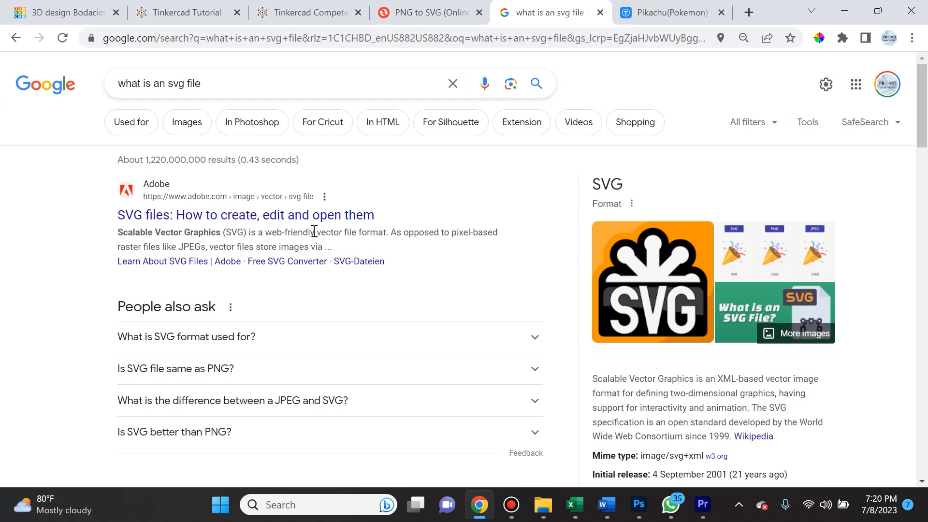
pyautogui.click(639, 504)
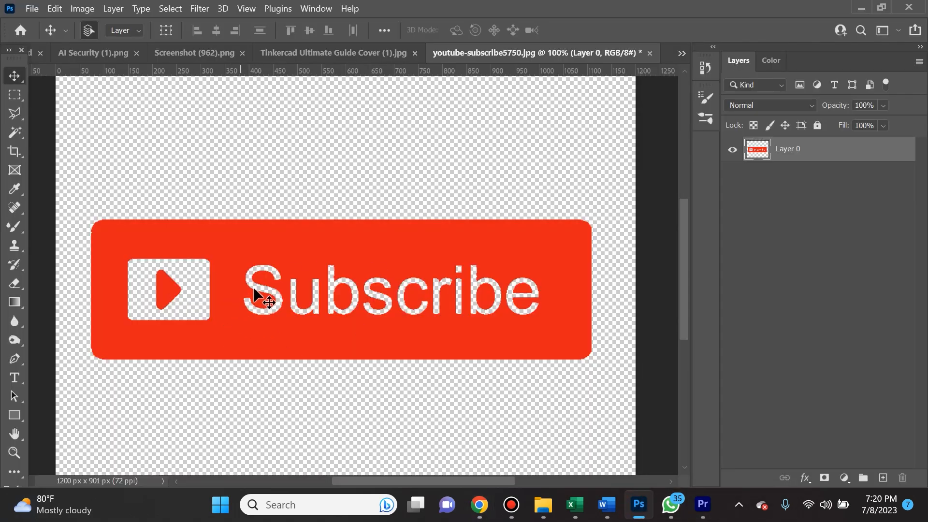
pyautogui.keyDown('alt'); pyautogui.scroll(-1, 457, 314); pyautogui.keyUp('alt')
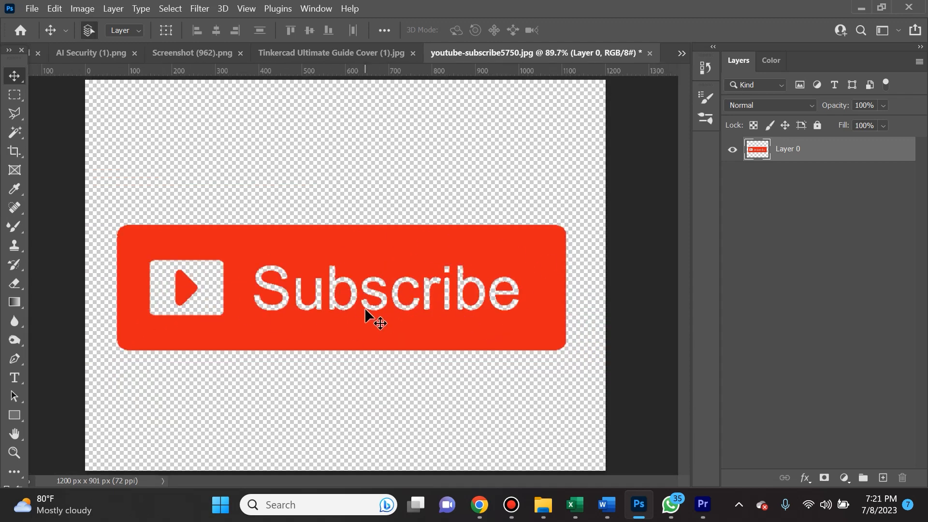
# Step: Save a copy of the Subscribe artwork to the Downloads folder in PNG format, naming it Subscribe PNG
pyautogui.click(32, 8)
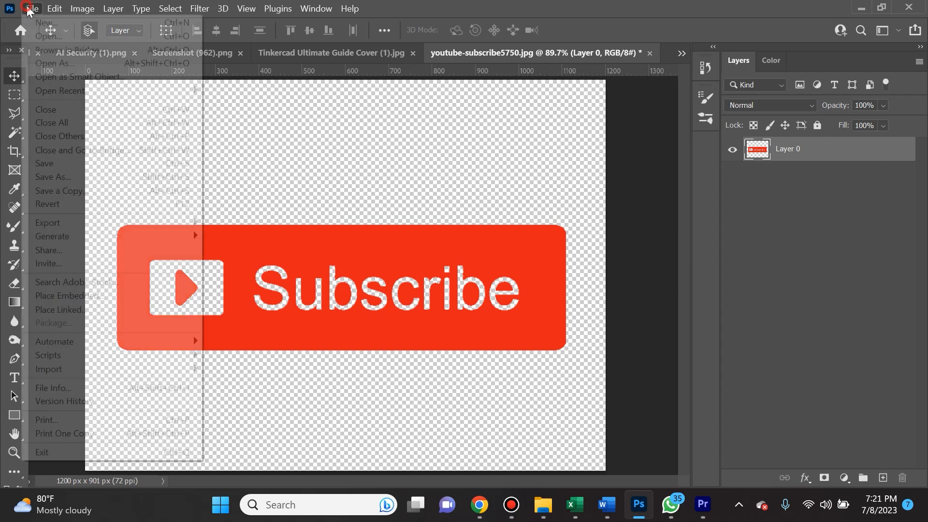
pyautogui.click(125, 189)
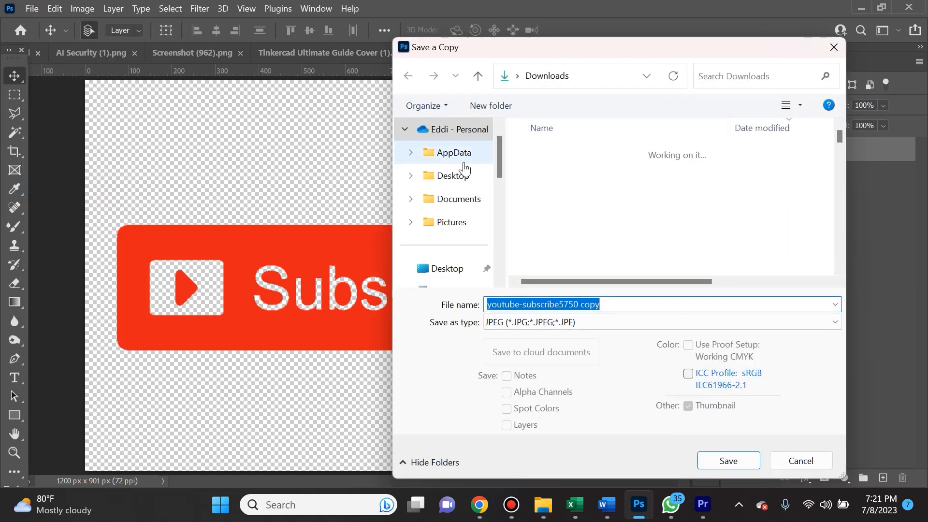
pyautogui.scroll(-3, 425, 265)
pyautogui.click(449, 245)
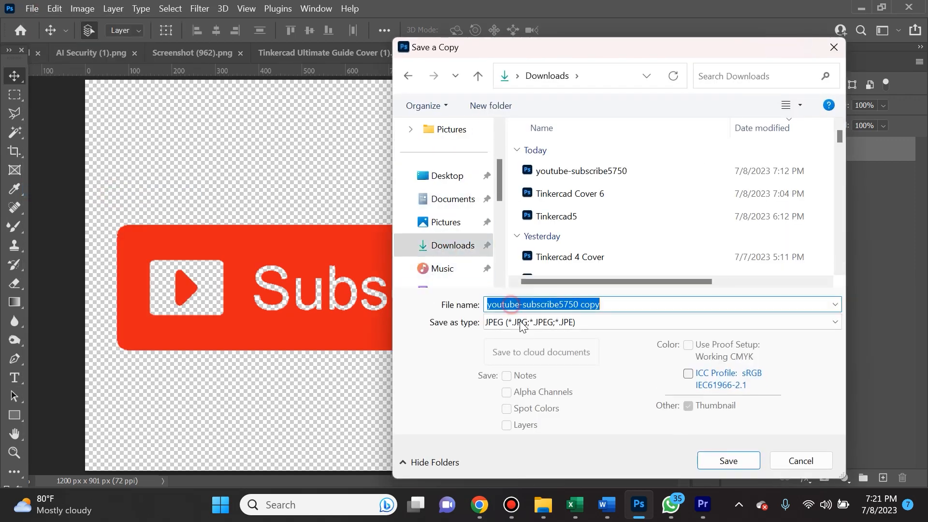
pyautogui.click(521, 323)
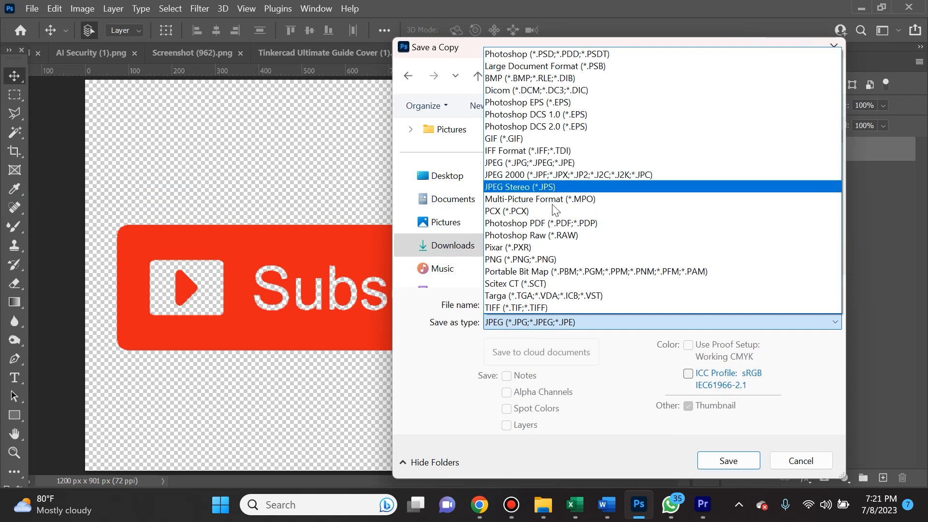
pyautogui.click(553, 260)
pyautogui.write('Sub')
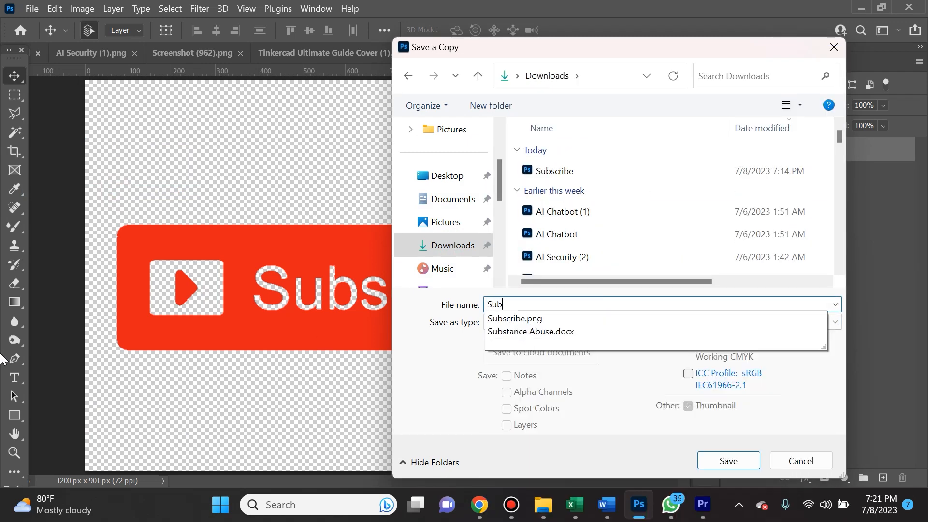
pyautogui.write('scribe PNG')
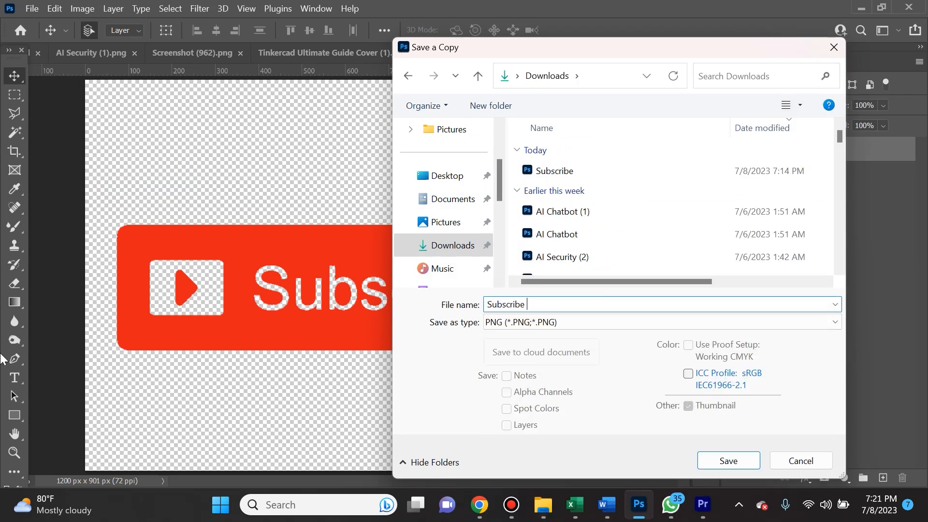
pyautogui.click(732, 460)
pyautogui.click(549, 143)
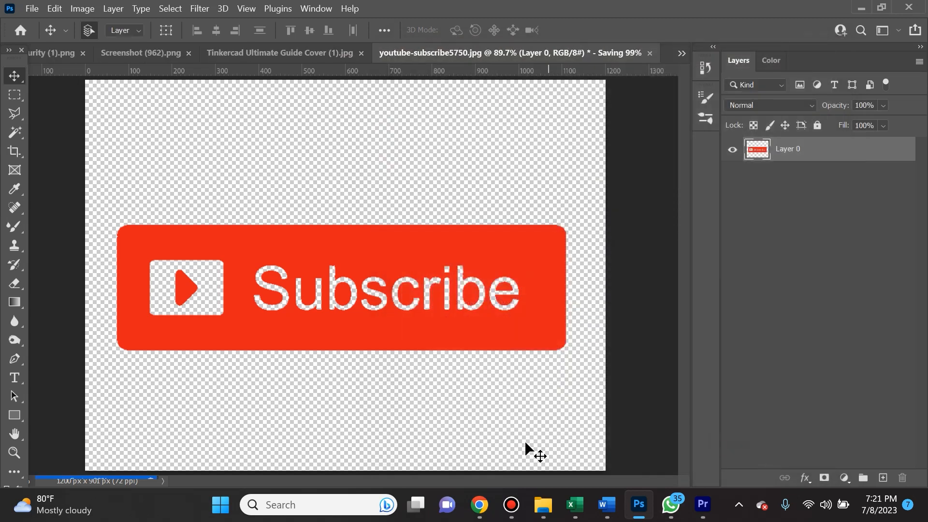
# Step: Switch to the Convertio page in Chrome, convert Subscribe PNG.png from Downloads to SVG, and download the converted file
pyautogui.click(479, 505)
pyautogui.click(662, 6)
pyautogui.click(546, 11)
pyautogui.click(426, 12)
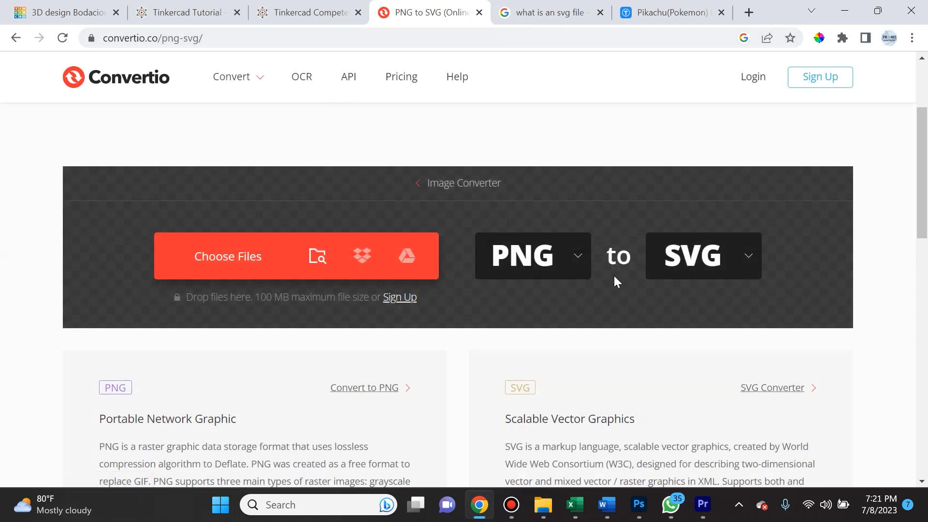
pyautogui.click(213, 260)
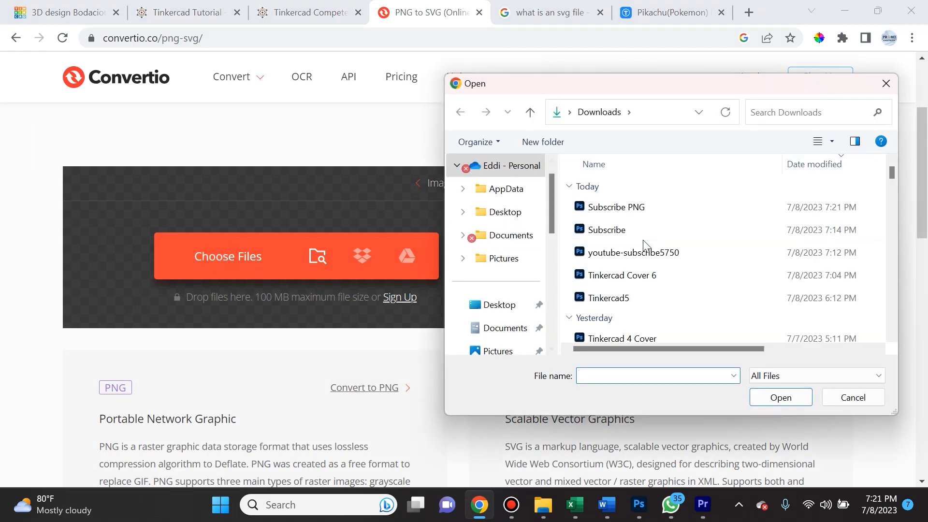
pyautogui.click(644, 208)
pyautogui.click(794, 403)
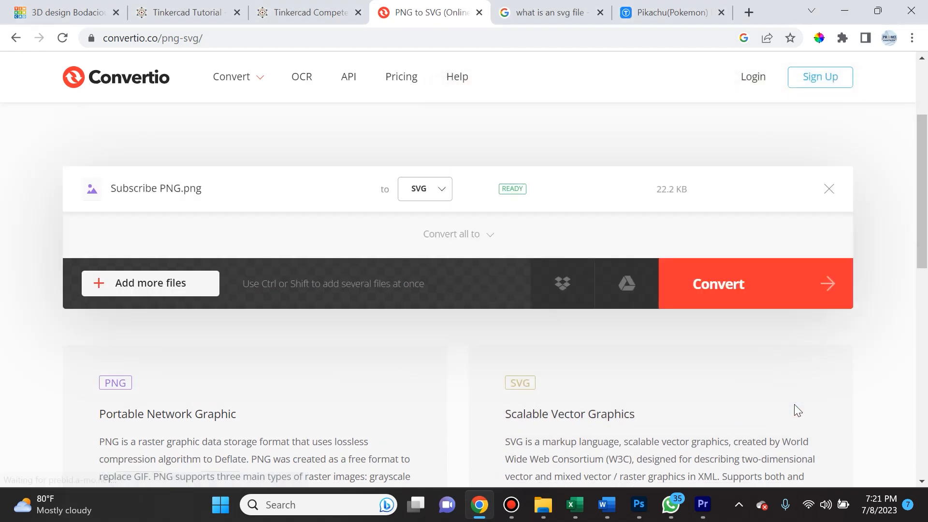
pyautogui.click(761, 290)
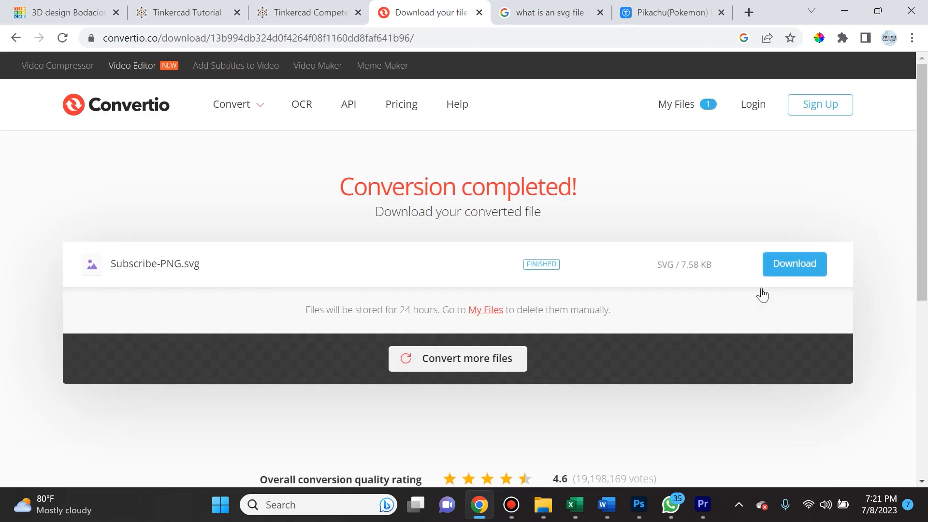
pyautogui.click(801, 270)
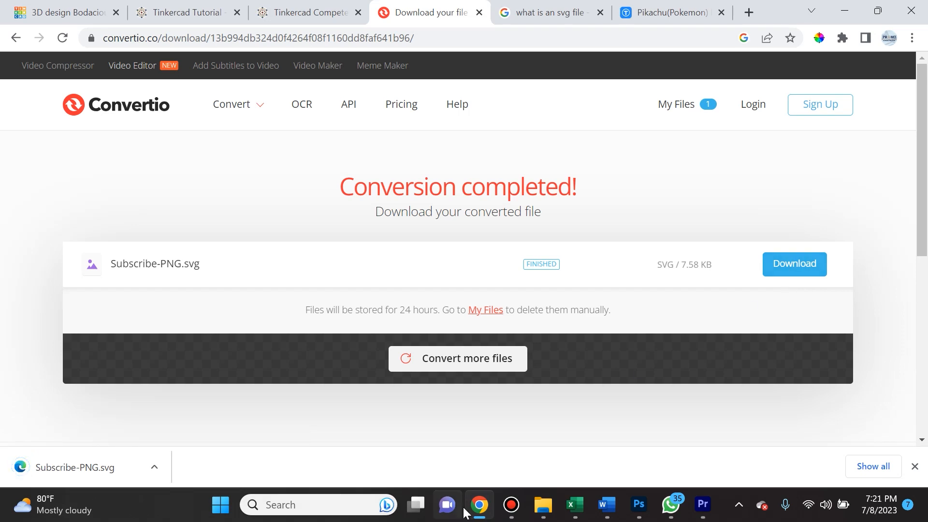
# Step: Return to the Tinkercad design's import dialog and select the Subscribe-PNG file from the Downloads folder
pyautogui.click(482, 512)
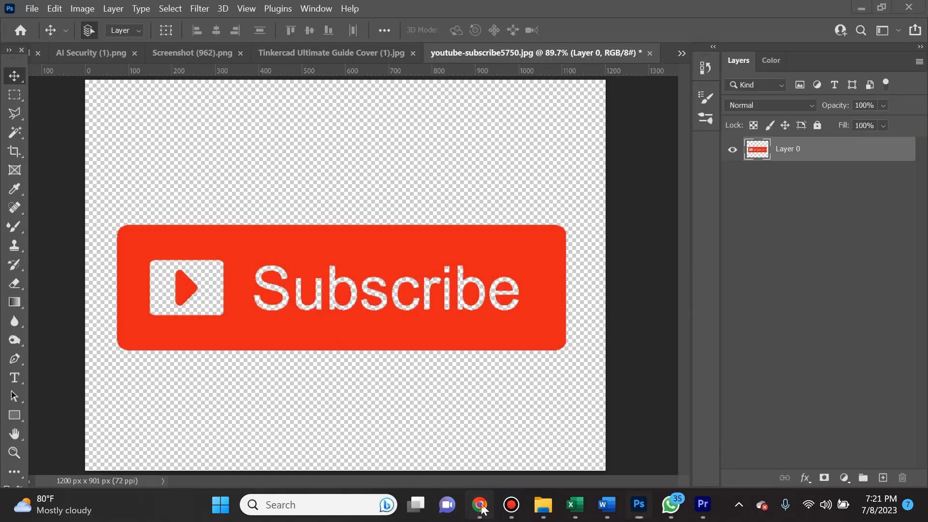
pyautogui.click(480, 505)
pyautogui.click(149, 10)
pyautogui.click(72, 7)
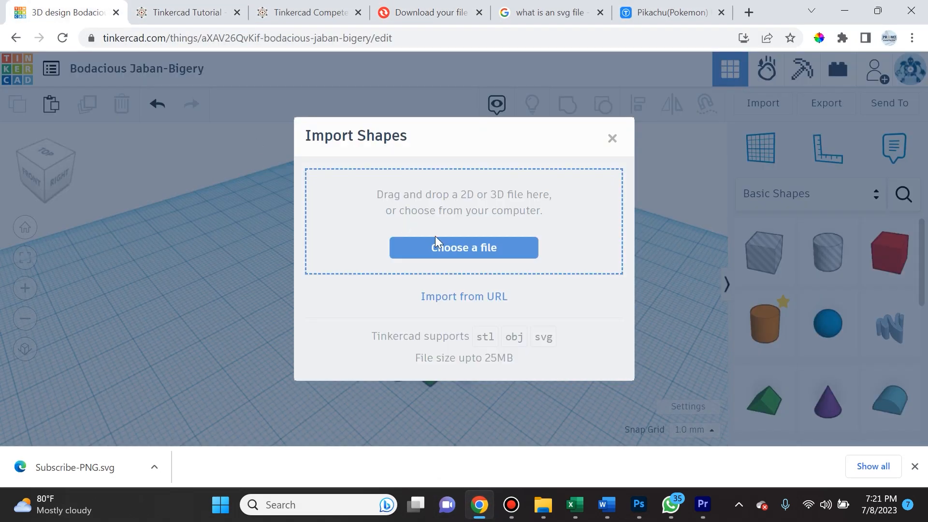
pyautogui.click(478, 252)
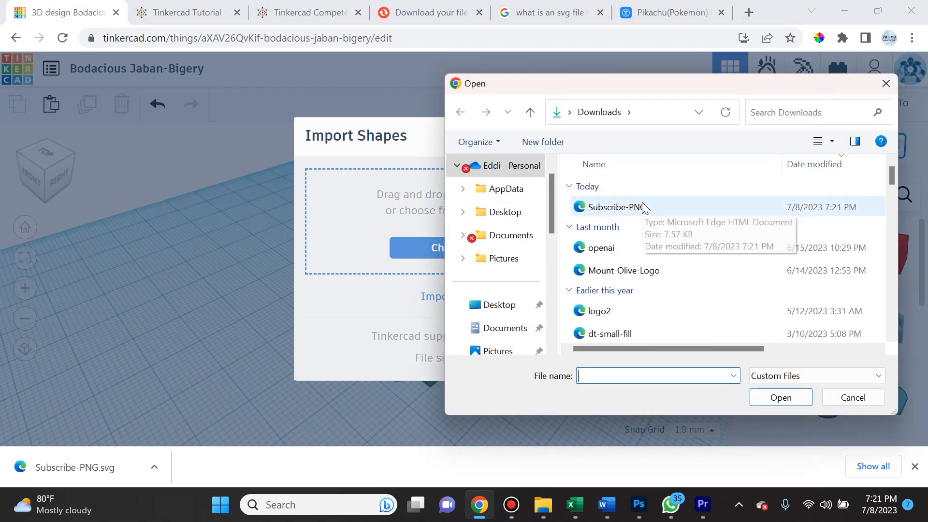
pyautogui.click(629, 208)
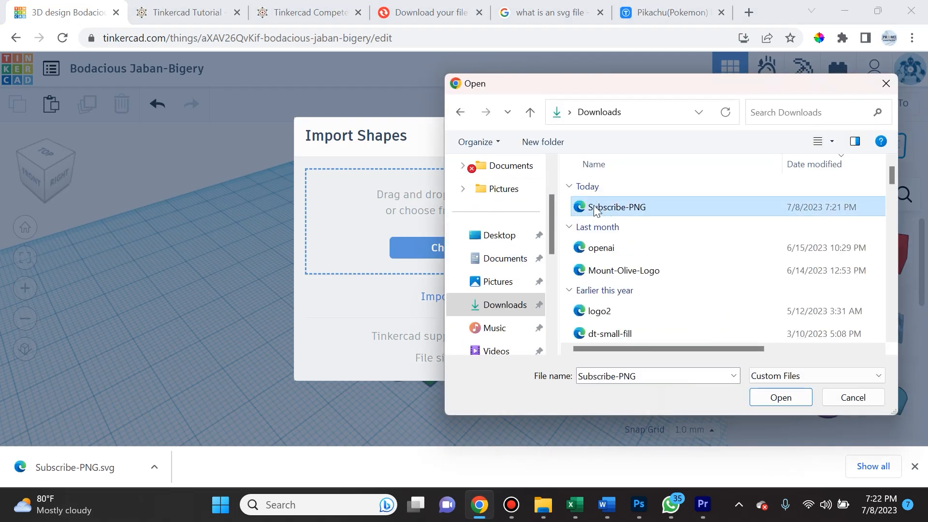
# Step: Check the file type of Subscribe-PNG in its properties and close them
pyautogui.rightClick(627, 209)
pyautogui.click(659, 478)
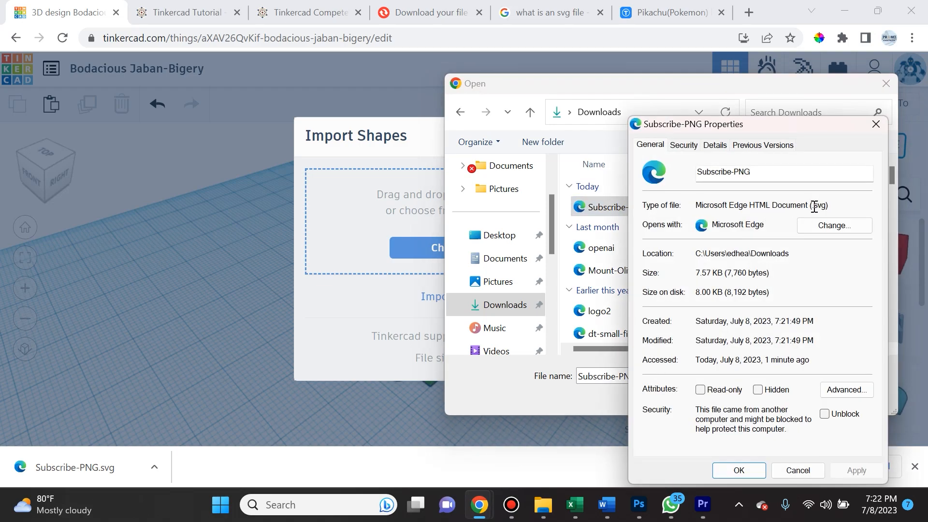
pyautogui.click(875, 124)
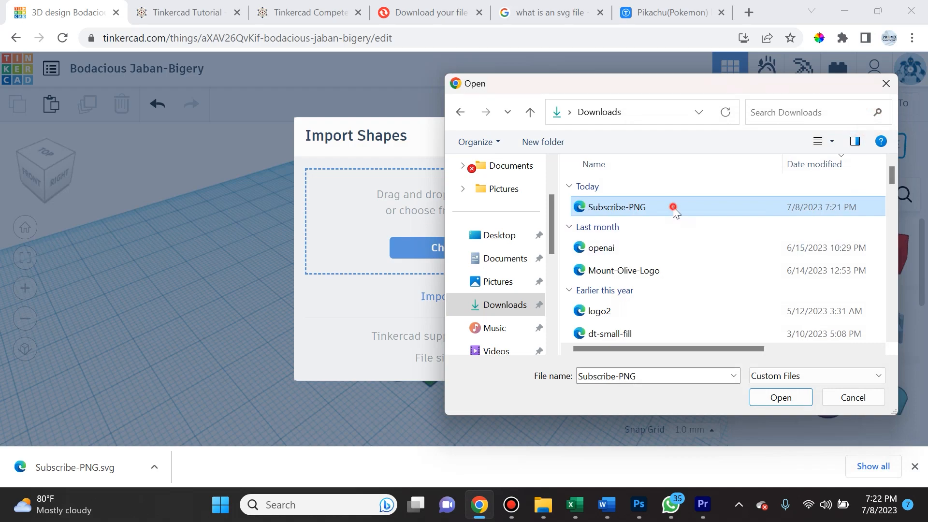
# Step: Load Subscribe-PNG.svg, set its width to 1000, and import it into the design
pyautogui.click(704, 248)
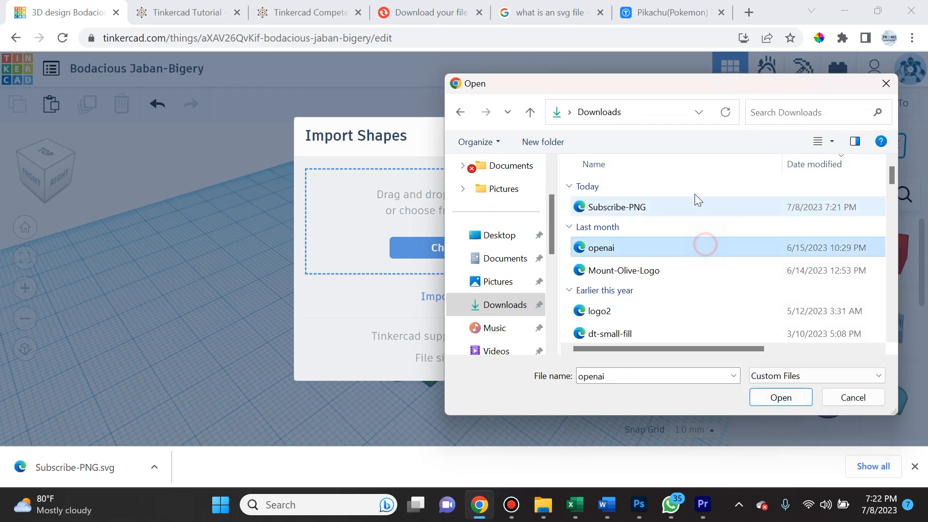
pyautogui.click(689, 214)
pyautogui.click(780, 398)
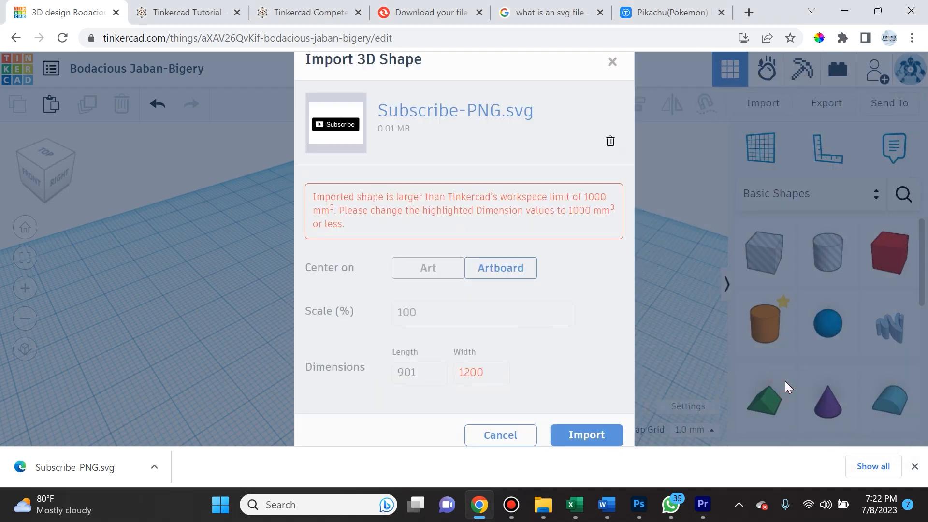
pyautogui.click(484, 372)
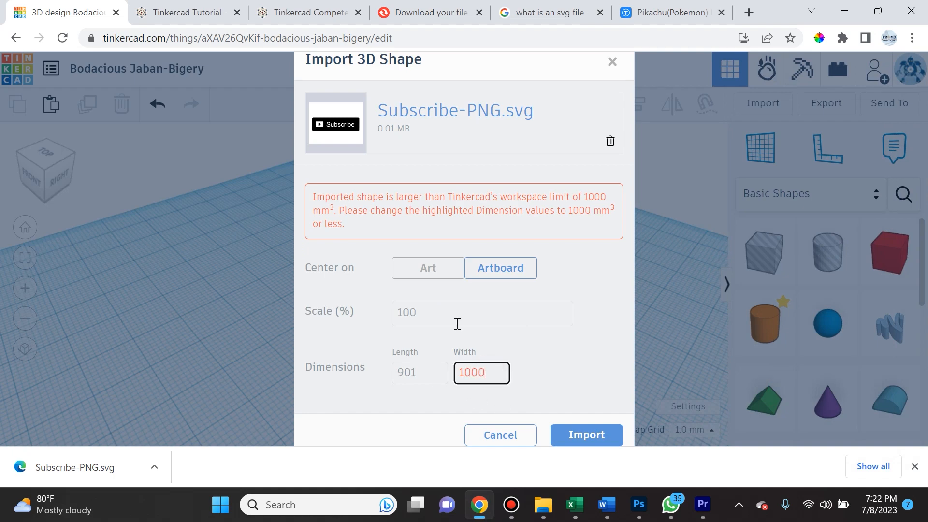
pyautogui.click(573, 435)
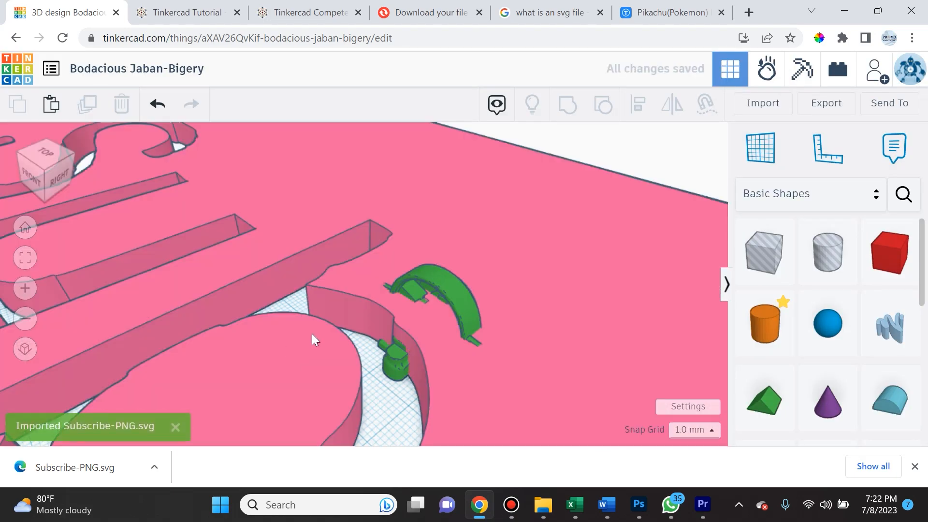
# Step: Scale the imported Subscribe shape down from its far corner so that it fits on the workplane
pyautogui.scroll(-5, 350, 297)
pyautogui.scroll(-8, 348, 298)
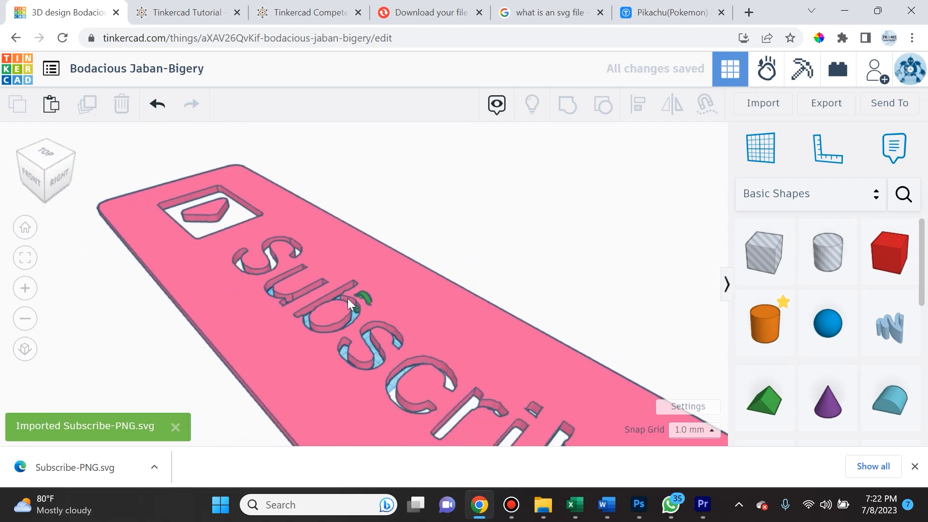
pyautogui.scroll(-3, 347, 302)
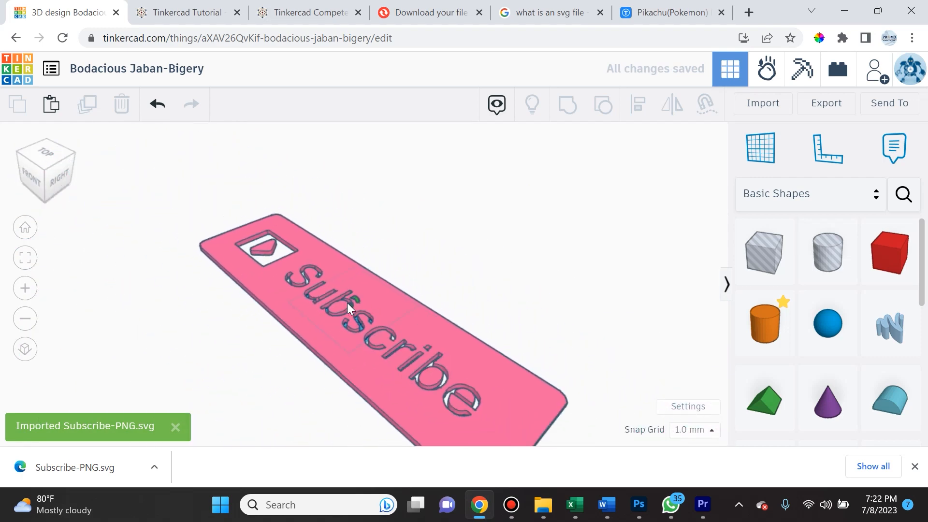
pyautogui.click(366, 378)
pyautogui.moveTo(212, 250); pyautogui.dragTo(324, 345)
pyautogui.scroll(3, 324, 341)
# Step: Rotate the Subscribe shape by -90° in top view and move it clear of the green model
pyautogui.click(48, 153)
pyautogui.scroll(3, 339, 309)
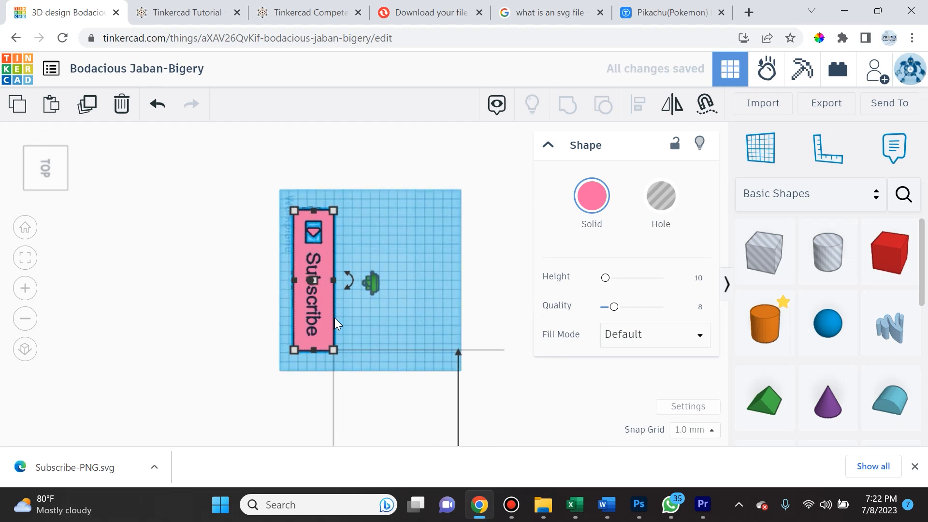
pyautogui.moveTo(349, 275); pyautogui.dragTo(312, 207)
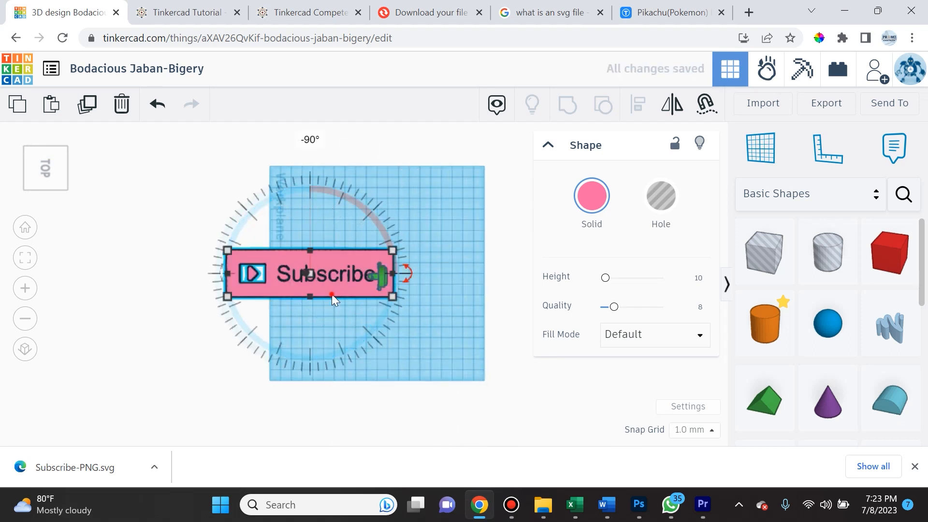
pyautogui.moveTo(331, 299); pyautogui.dragTo(393, 349)
pyautogui.scroll(3, 417, 361)
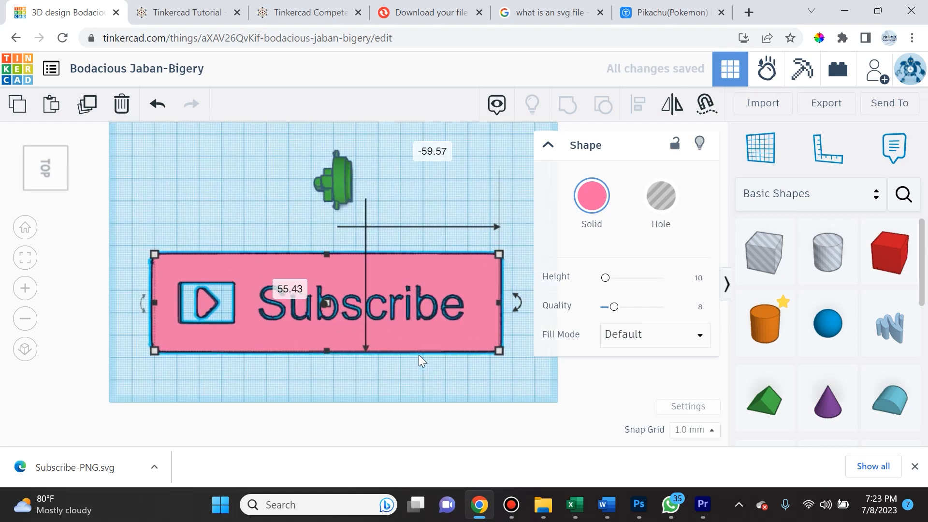
# Step: Stretch the Subscribe shape upward to thicken it, and compare it with the original artwork in Photoshop
pyautogui.scroll(3, 418, 355)
pyautogui.moveTo(410, 374); pyautogui.dragTo(371, 316, button='right')
pyautogui.click(345, 274)
pyautogui.moveTo(287, 232)
pyautogui.moveTo(286, 232); pyautogui.dragTo(276, 198)
pyautogui.scroll(2, 255, 282)
pyautogui.moveTo(274, 307)
pyautogui.mouseDown(button='right')
pyautogui.moveTo(310, 357)
pyautogui.moveTo(382, 340)
pyautogui.moveTo(296, 367)
pyautogui.moveTo(295, 340)
pyautogui.moveTo(313, 318)
pyautogui.moveTo(304, 310)
pyautogui.moveTo(317, 353)
pyautogui.moveTo(306, 362)
pyautogui.moveTo(237, 339)
pyautogui.moveTo(256, 271)
pyautogui.moveTo(262, 317)
pyautogui.moveTo(282, 311)
pyautogui.mouseUp(button='right')
pyautogui.scroll(-4, 310, 357)
pyautogui.click(639, 505)
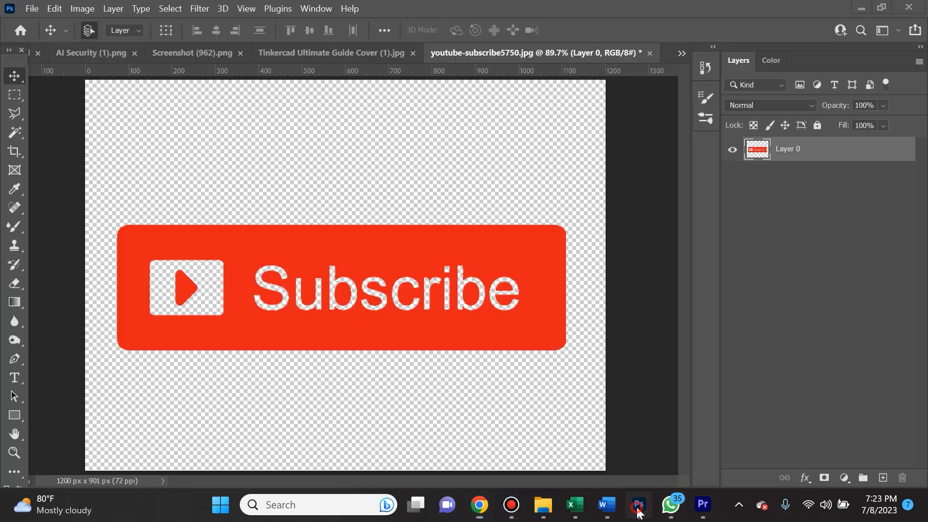
pyautogui.click(480, 504)
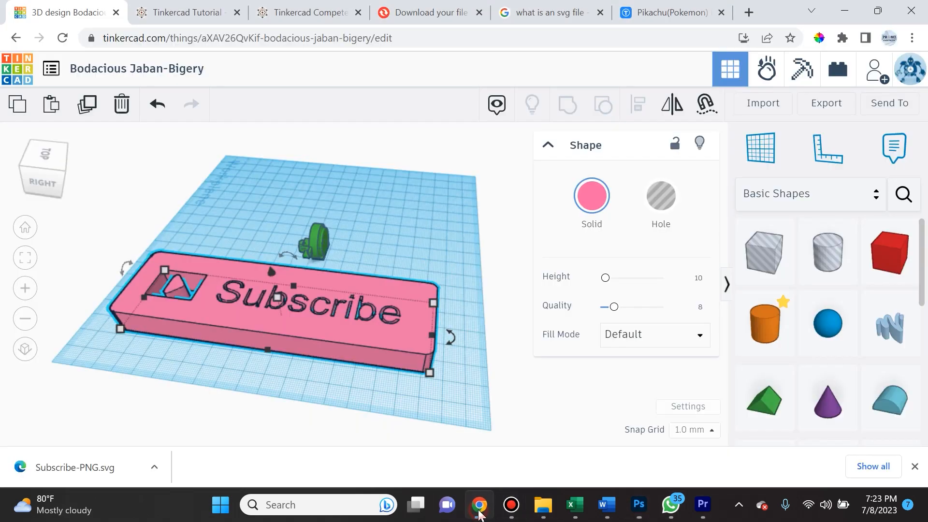
# Step: Shrink the Subscribe shape from its front corner to about 113 by 31 mm, and deselect it
pyautogui.scroll(3, 312, 373)
pyautogui.moveTo(305, 318); pyautogui.dragTo(312, 286, button='right')
pyautogui.moveTo(444, 344); pyautogui.dragTo(358, 316)
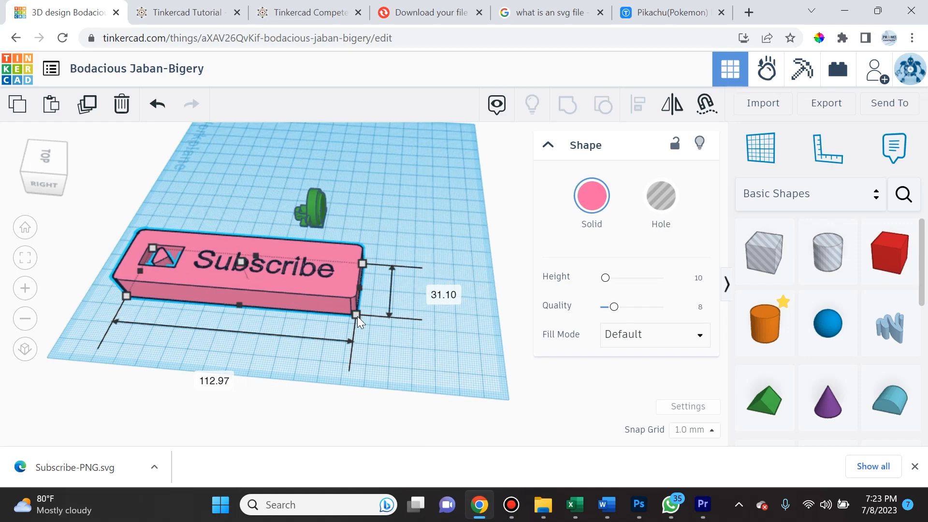
pyautogui.click(425, 233)
pyautogui.moveTo(425, 233); pyautogui.dragTo(474, 276, button='right')
pyautogui.moveTo(226, 305); pyautogui.dragTo(129, 371, button='right')
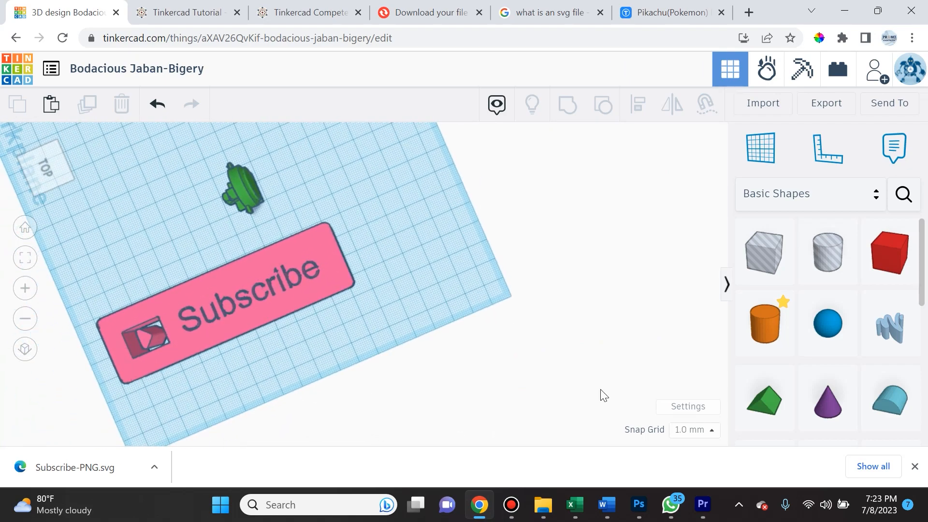
# Step: Review the import dialog and the shapes on the workplane, and highlight the Convertio page's web address
pyautogui.click(764, 104)
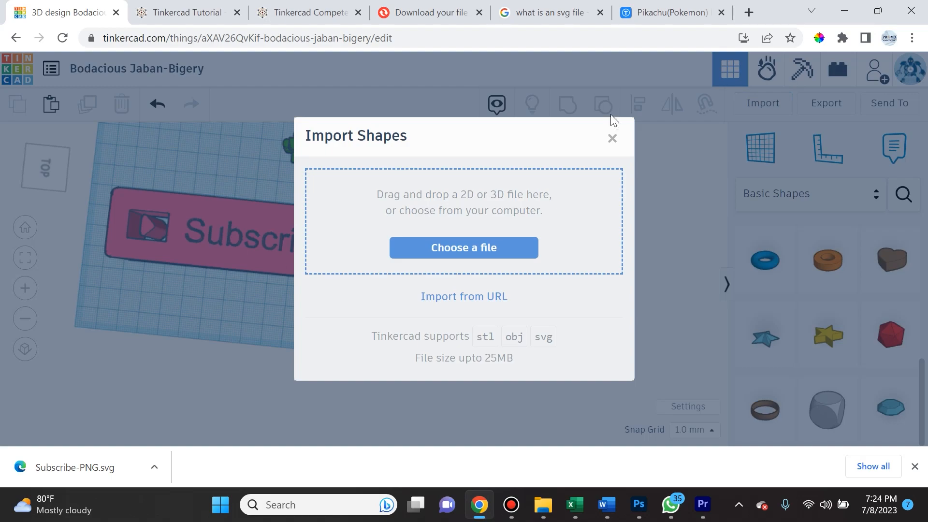
pyautogui.click(613, 138)
pyautogui.moveTo(424, 246); pyautogui.dragTo(590, 198, button='right')
pyautogui.moveTo(168, 318); pyautogui.dragTo(173, 419, button='right')
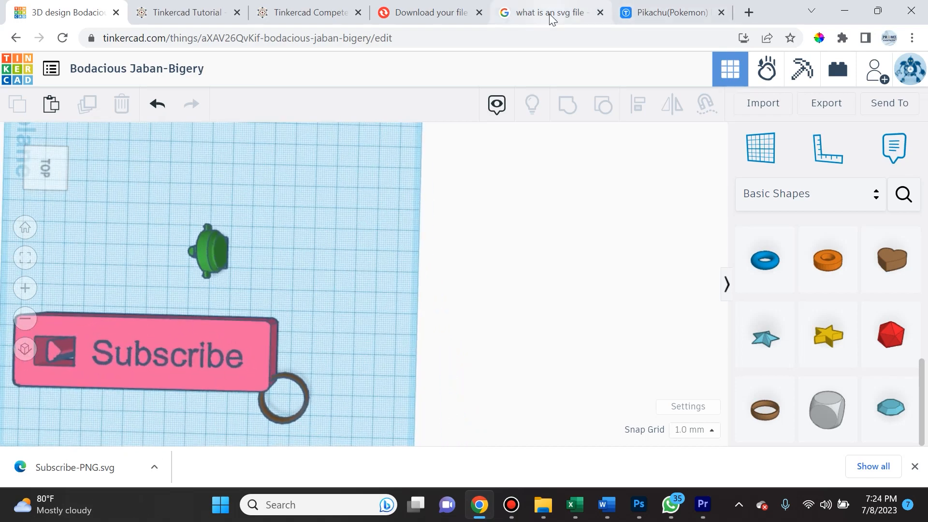
pyautogui.click(421, 13)
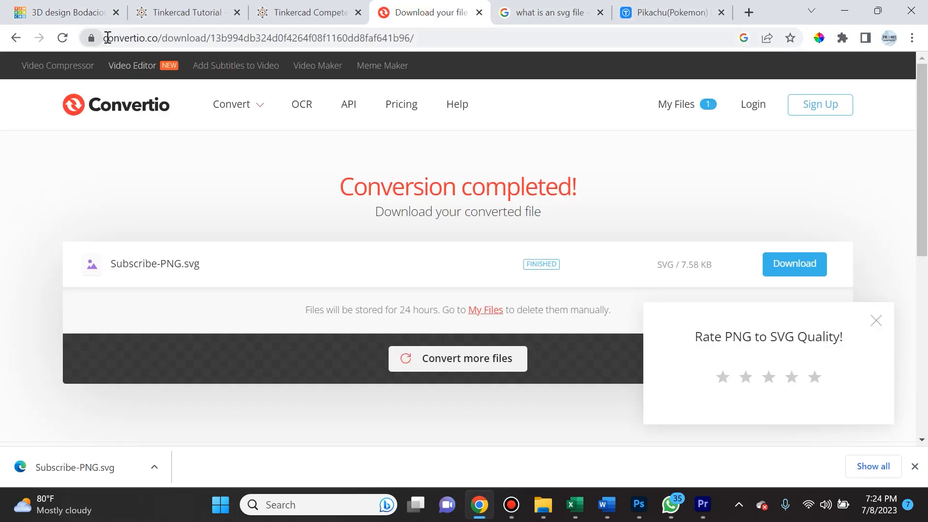
pyautogui.moveTo(106, 38); pyautogui.dragTo(172, 42)
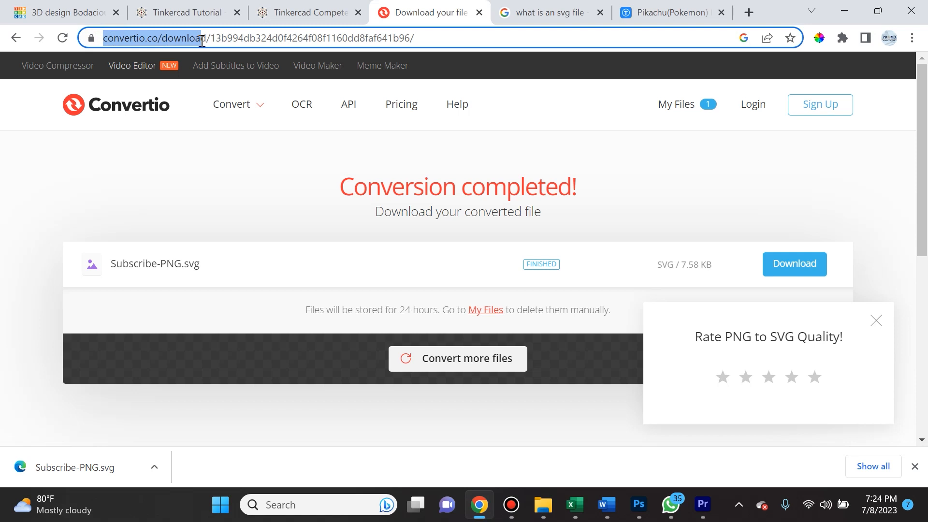
# Step: Highlight the Convertio site's base web address, view the Subscribe artwork in Photoshop, and return to the browser
pyautogui.moveTo(211, 41); pyautogui.dragTo(159, 42)
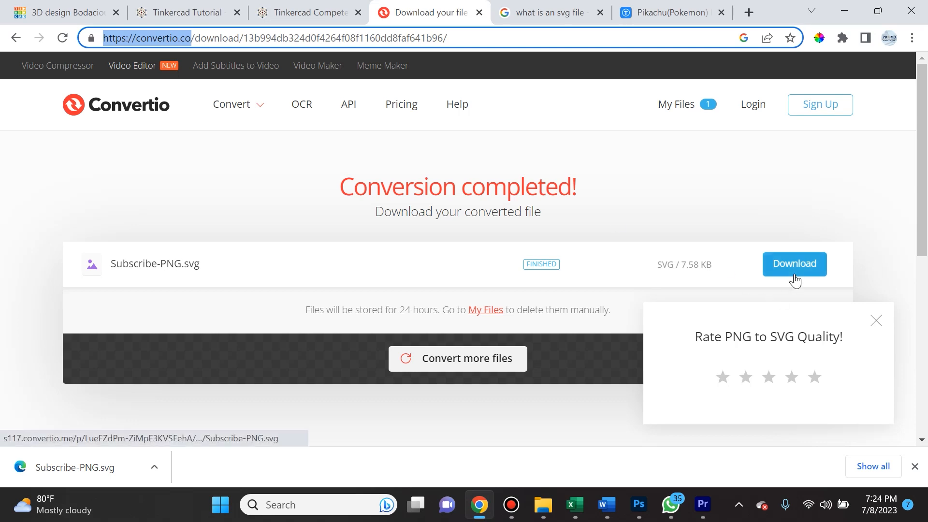
pyautogui.click(639, 516)
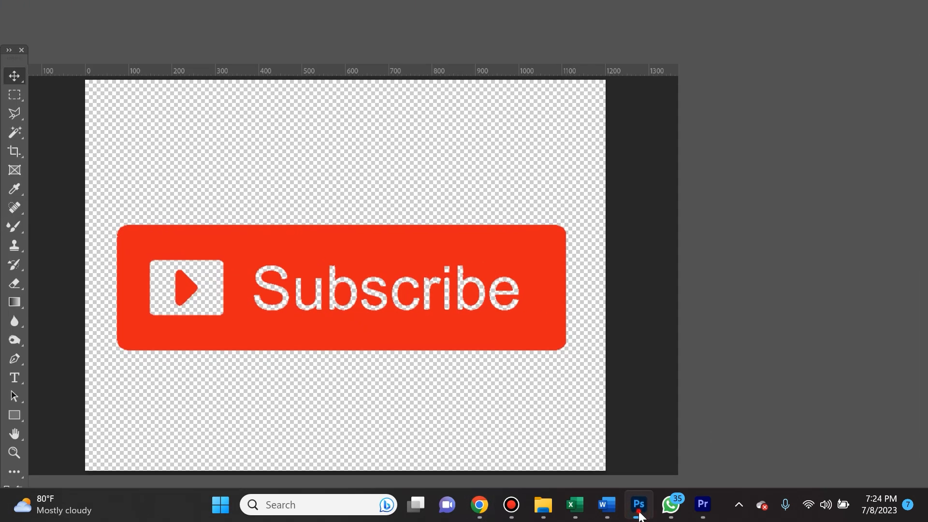
pyautogui.click(481, 512)
pyautogui.click(479, 505)
pyautogui.click(480, 505)
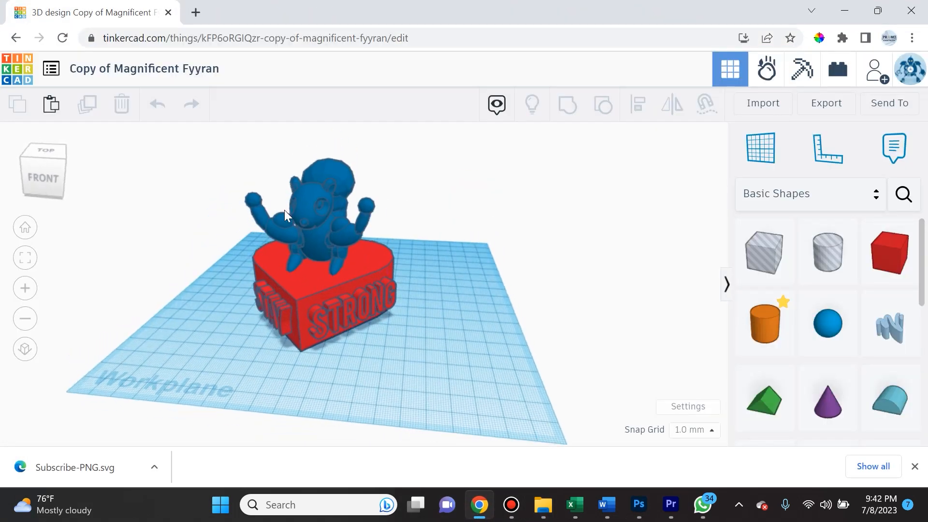
# Step: Inspect the blue squirrel and the red heart base as separate shapes, selecting each in turn and deselecting them
pyautogui.click(306, 207)
pyautogui.click(332, 328)
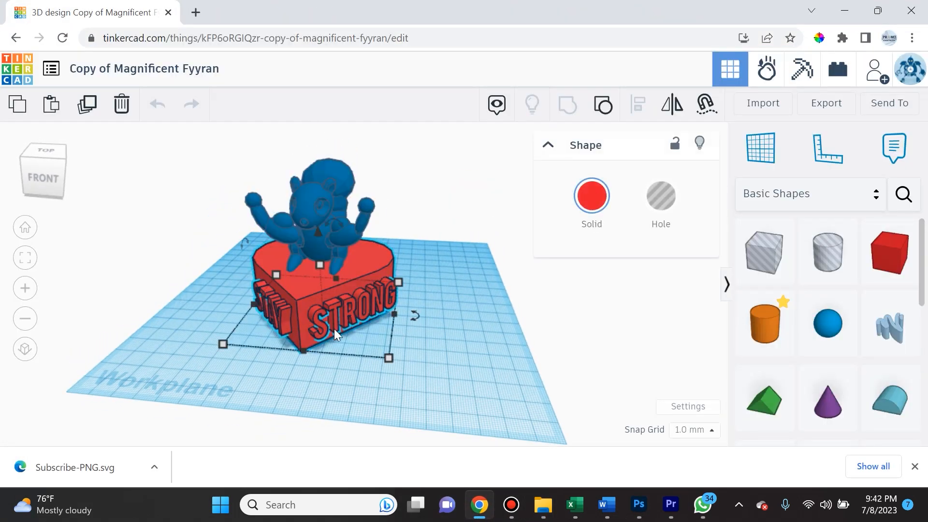
pyautogui.click(464, 209)
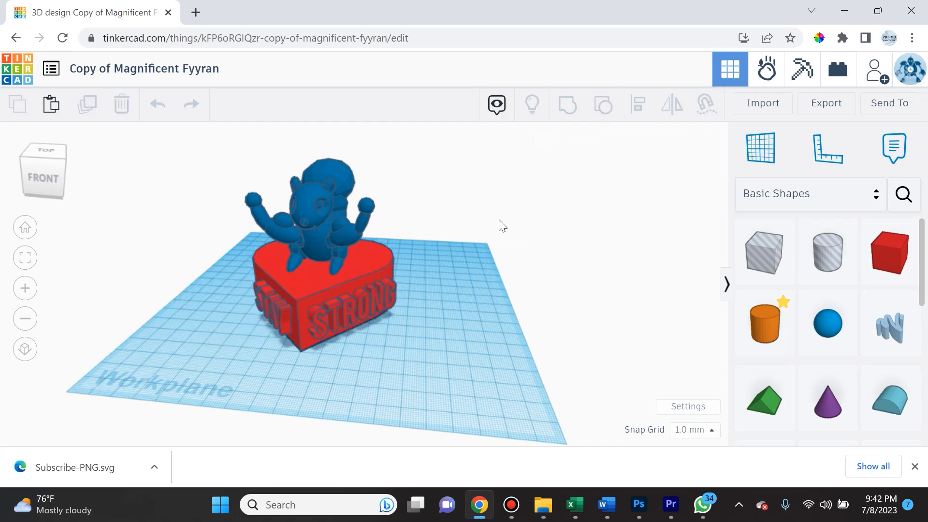
pyautogui.moveTo(553, 282); pyautogui.dragTo(501, 260, button='right')
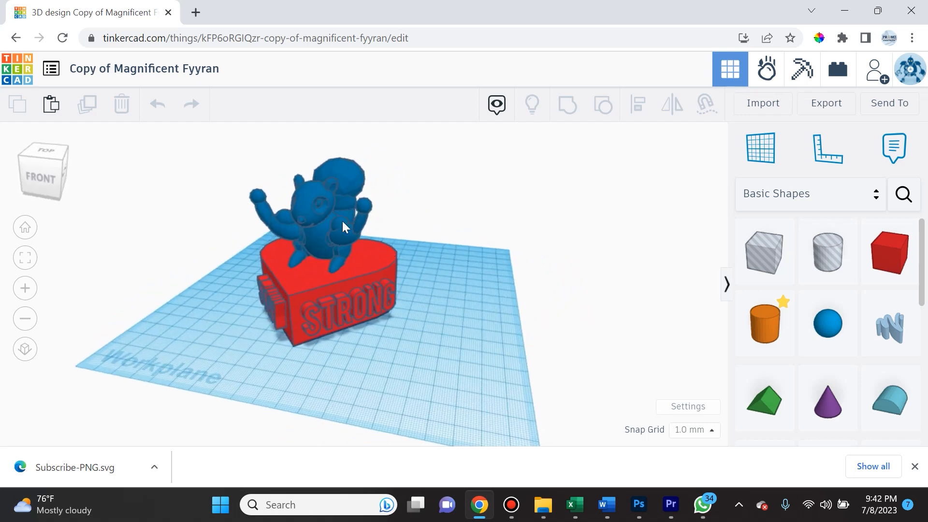
# Step: Review the export options for the selected squirrel, set them to include everything in the design, and close them without exporting
pyautogui.click(318, 211)
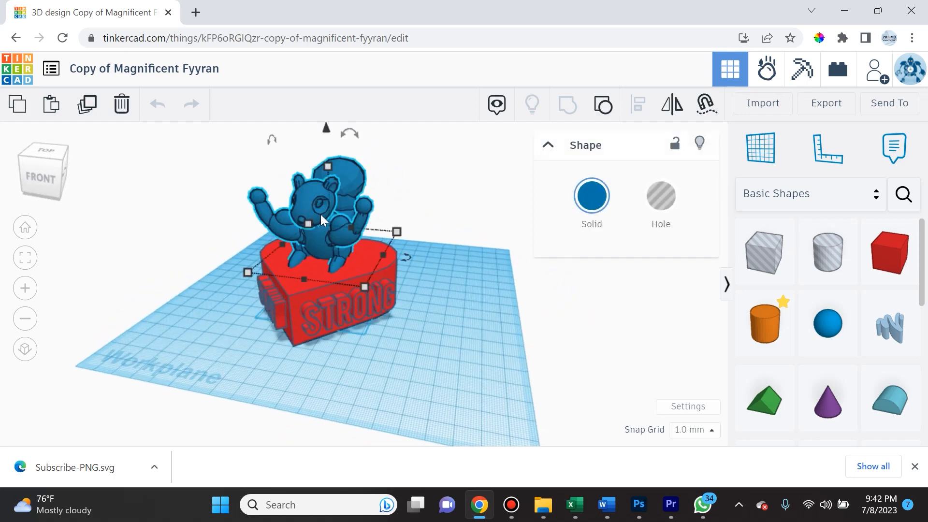
pyautogui.click(826, 103)
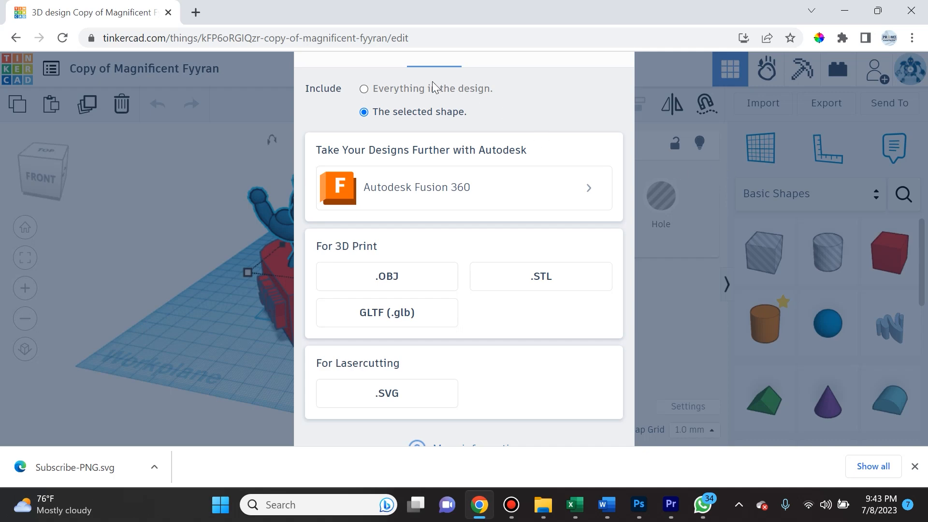
pyautogui.click(363, 90)
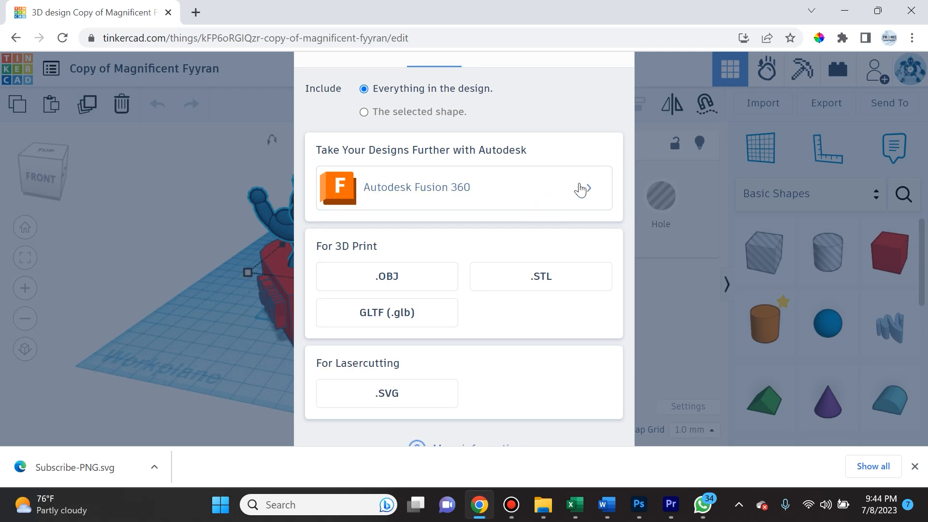
pyautogui.click(736, 105)
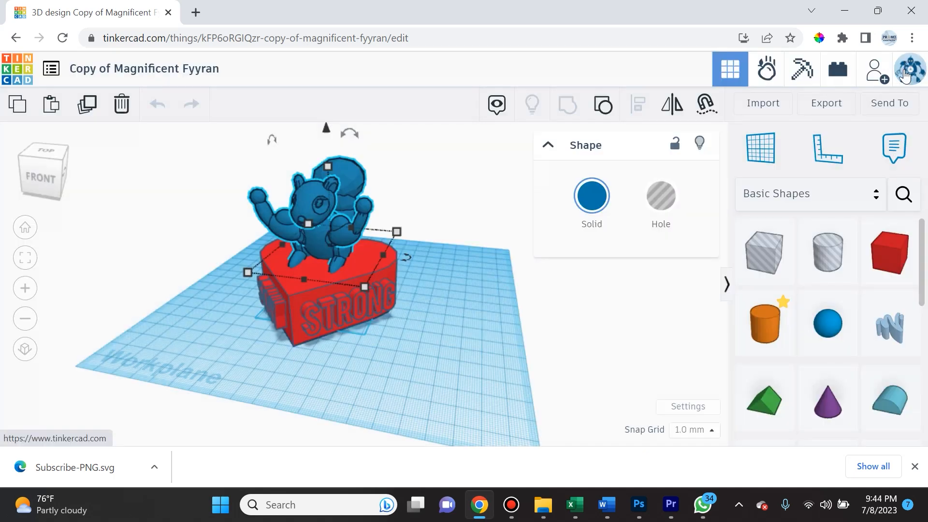
# Step: Generate a new collaboration link for the design, copy it, and close the Collaborate dialog
pyautogui.click(879, 81)
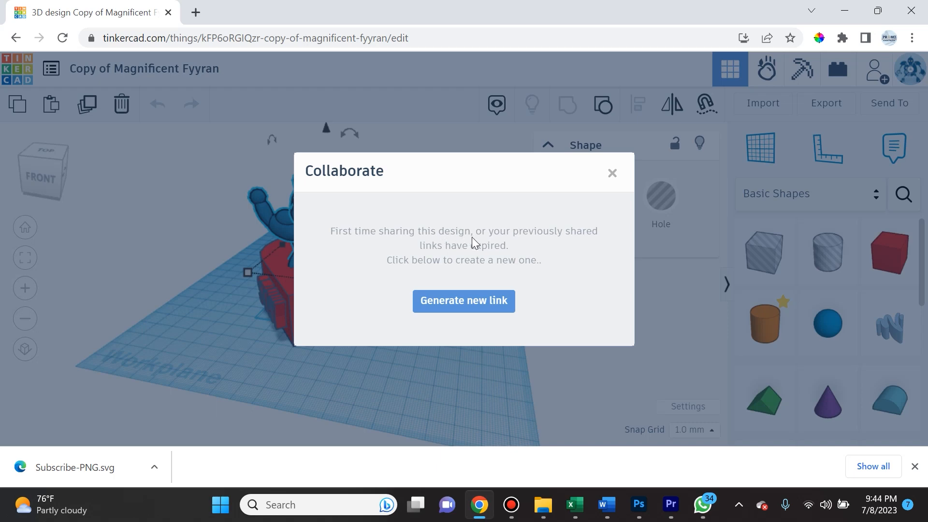
pyautogui.click(451, 305)
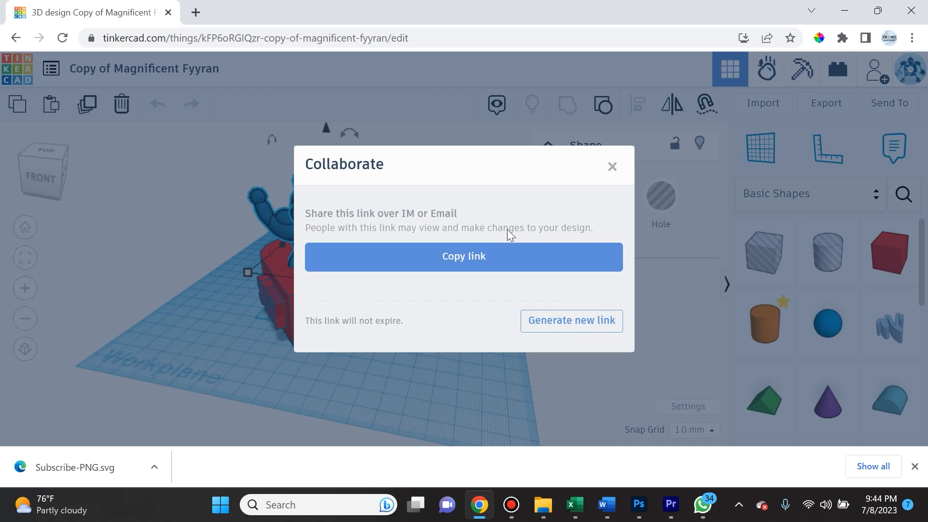
pyautogui.click(438, 260)
pyautogui.click(463, 263)
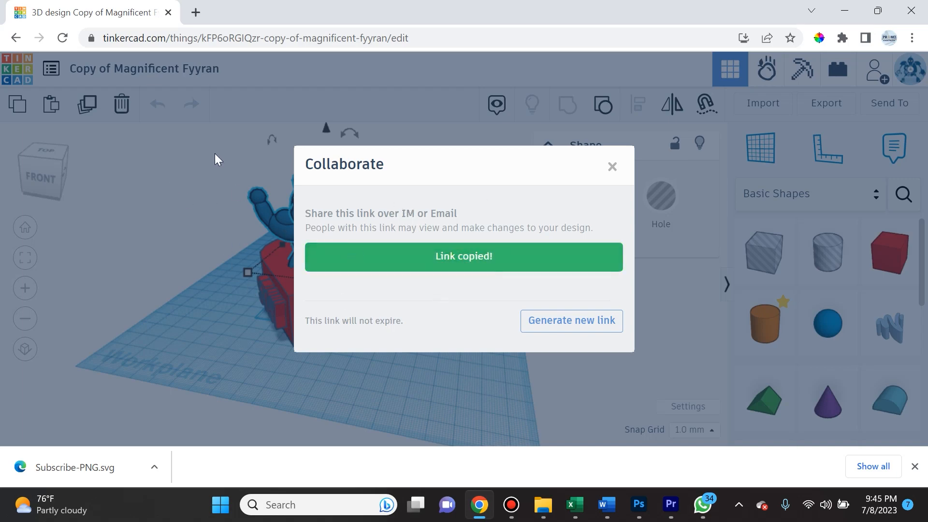
pyautogui.click(611, 167)
# Step: Examine the Send dialog's sharing options, from the design picture and Autodesk Fusion 360 to the 3D communities and email sharing
pyautogui.moveTo(325, 304); pyautogui.dragTo(296, 237, button='right')
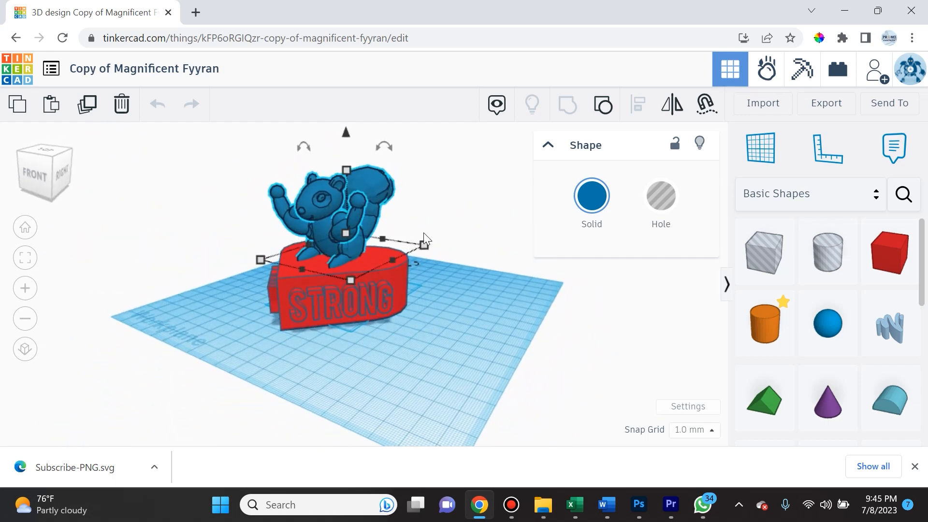
pyautogui.click(898, 104)
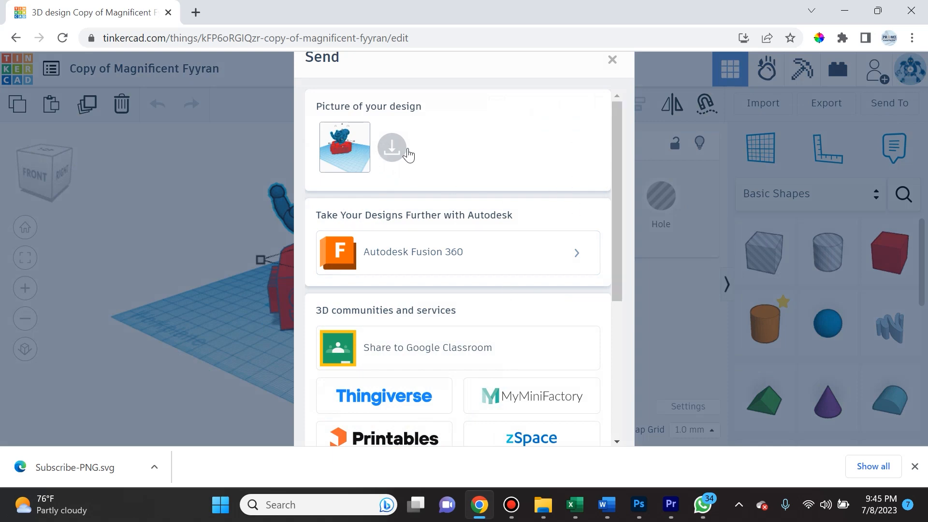
pyautogui.scroll(-2, 458, 224)
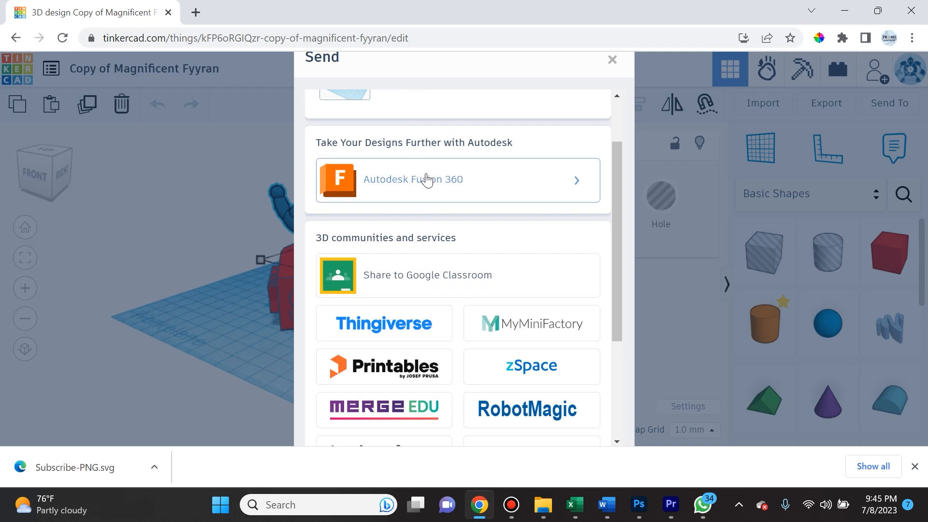
pyautogui.scroll(-3, 547, 312)
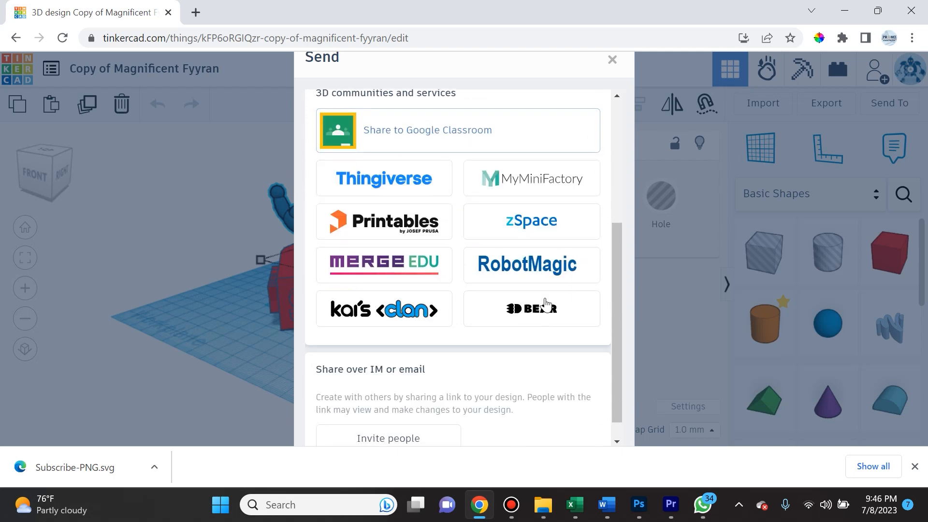
pyautogui.scroll(2, 351, 164)
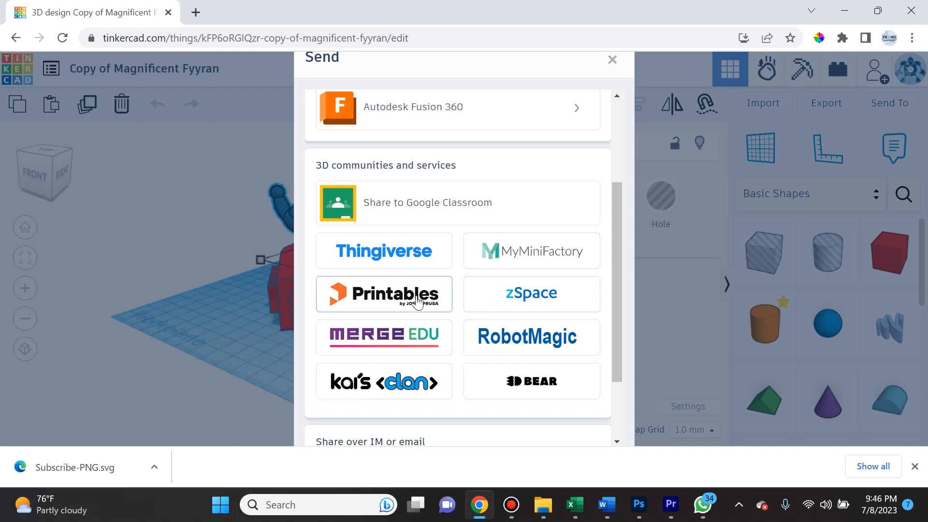
pyautogui.scroll(-3, 527, 343)
pyautogui.scroll(2, 509, 358)
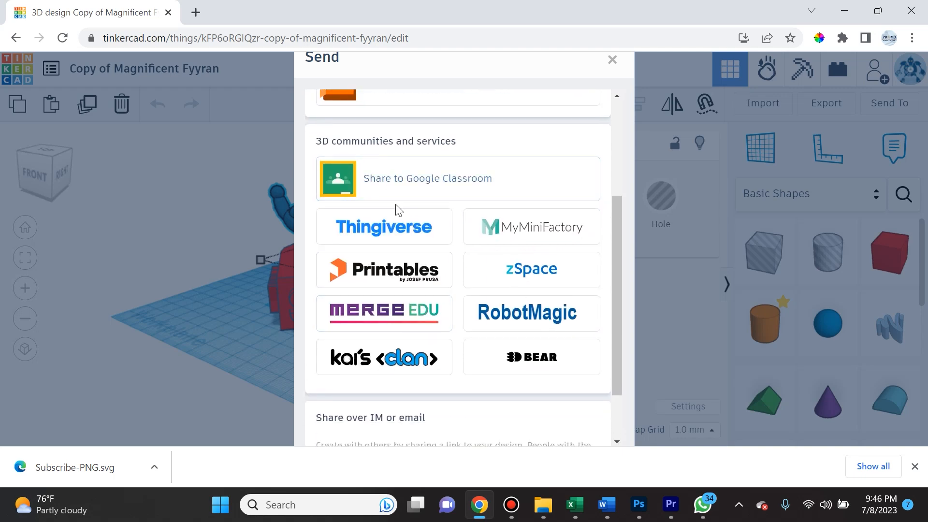
pyautogui.scroll(-2, 412, 261)
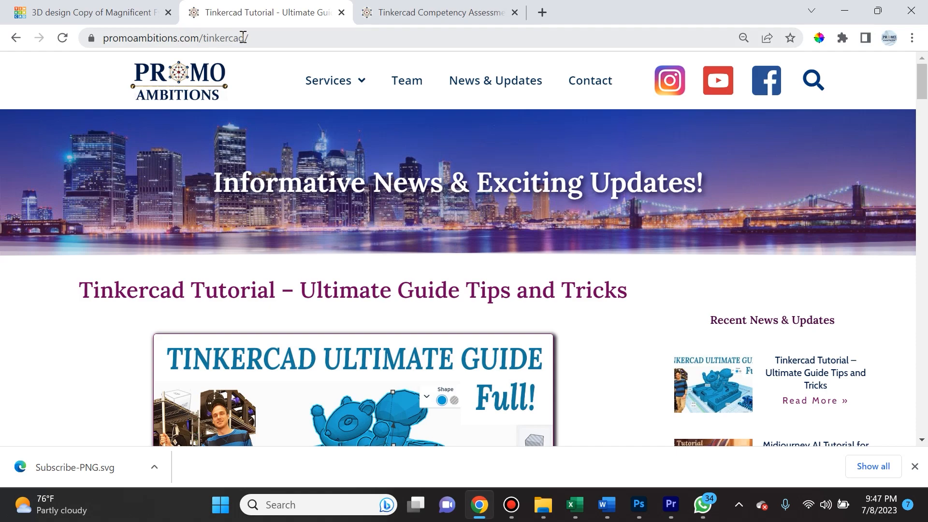
# Step: Examine the new and updated tutorial series, Parts 1 to 6, on the Promo Ambitions Tinkercad page
pyautogui.scroll(-4, 392, 228)
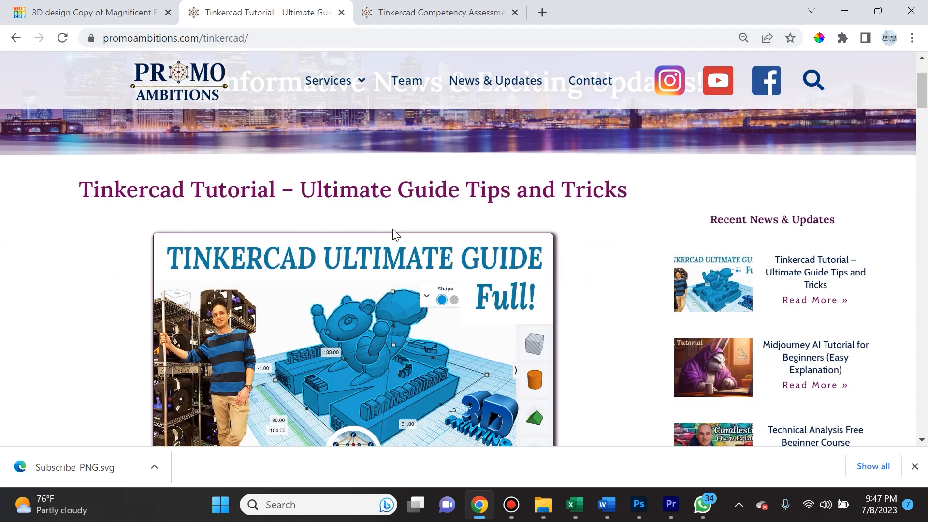
pyautogui.scroll(-3, 393, 228)
pyautogui.scroll(-4, 394, 232)
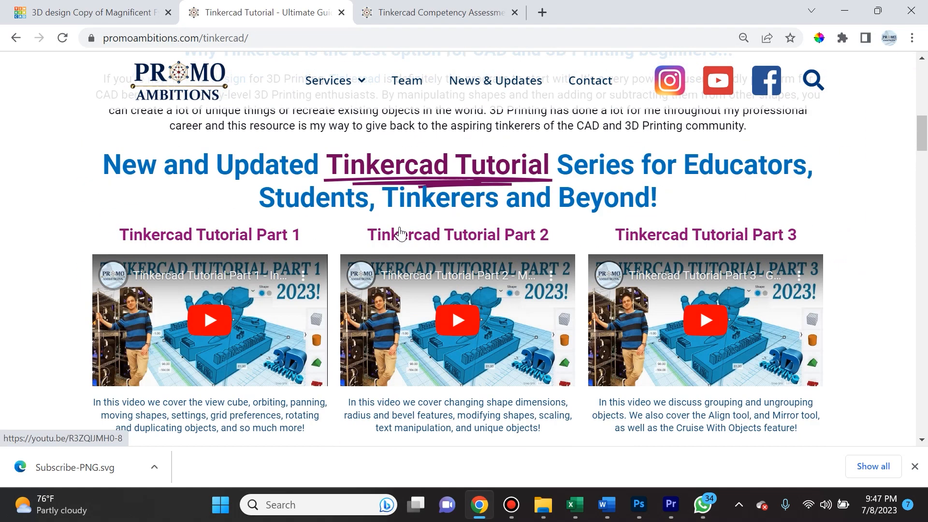
pyautogui.scroll(-4, 399, 233)
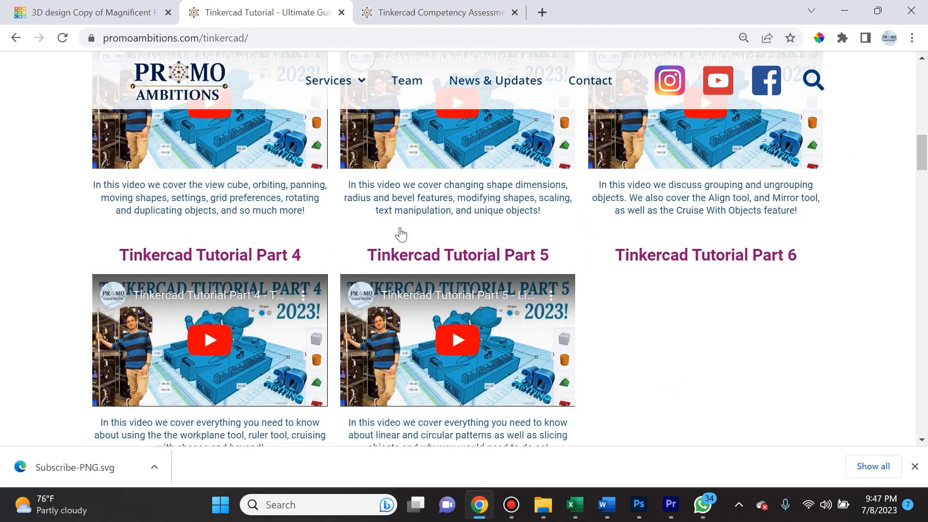
pyautogui.scroll(-3, 399, 234)
pyautogui.scroll(8, 372, 306)
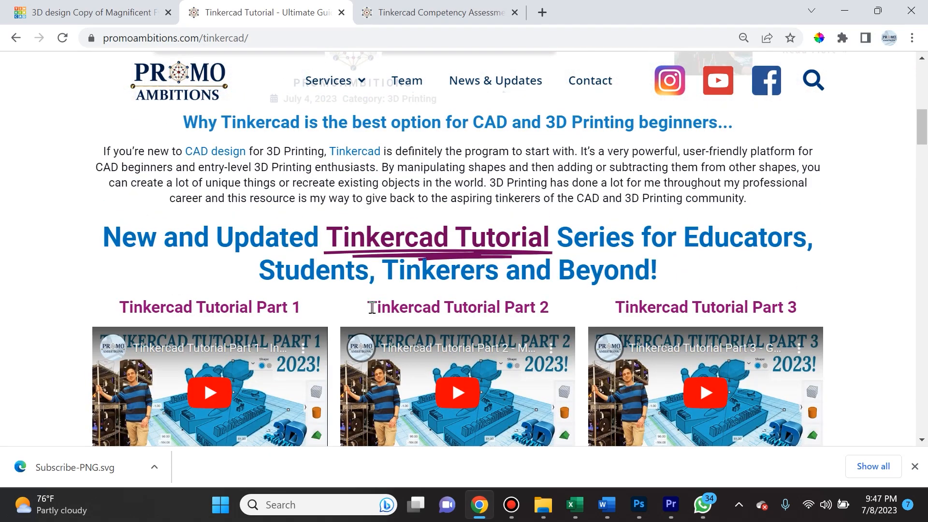
pyautogui.scroll(-5, 695, 370)
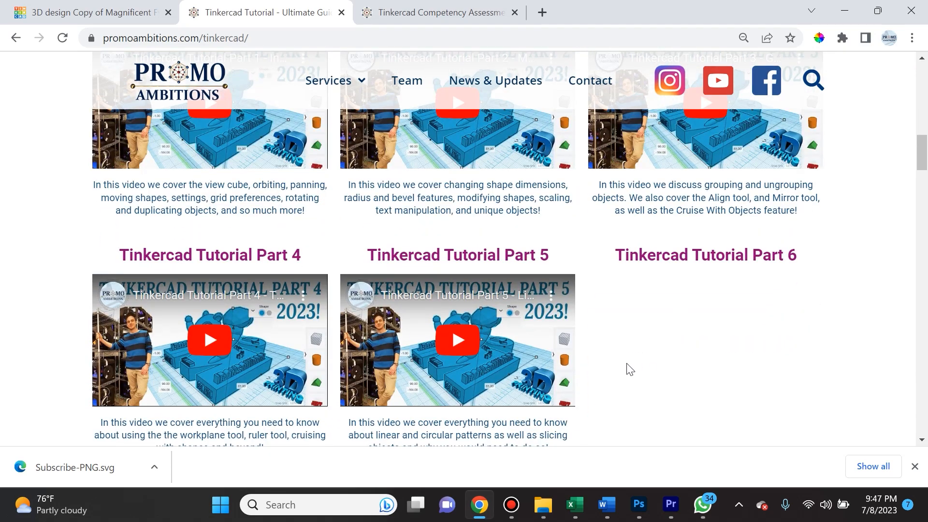
# Step: Look through the page's shortcut lists and 3D printing videos down to the original video set from 2018-2019
pyautogui.scroll(-7, 623, 372)
pyautogui.scroll(-12, 348, 209)
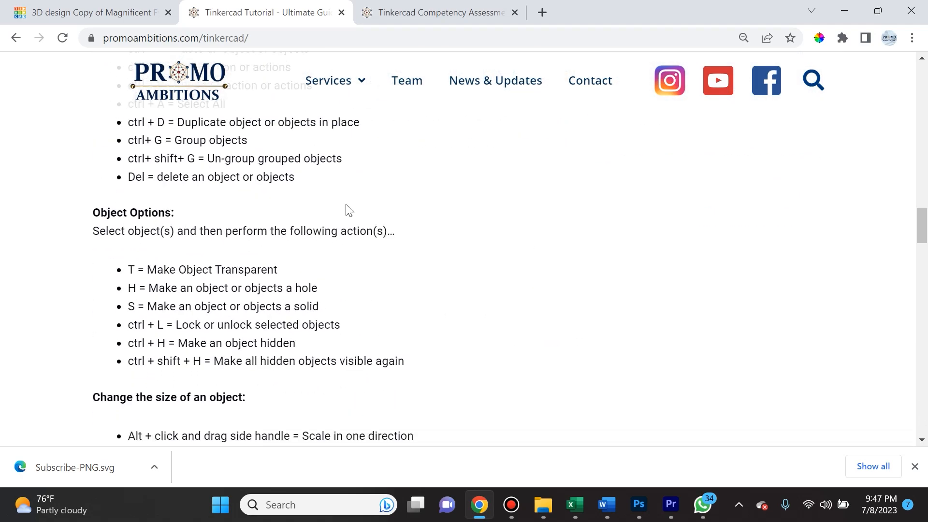
pyautogui.scroll(-13, 527, 251)
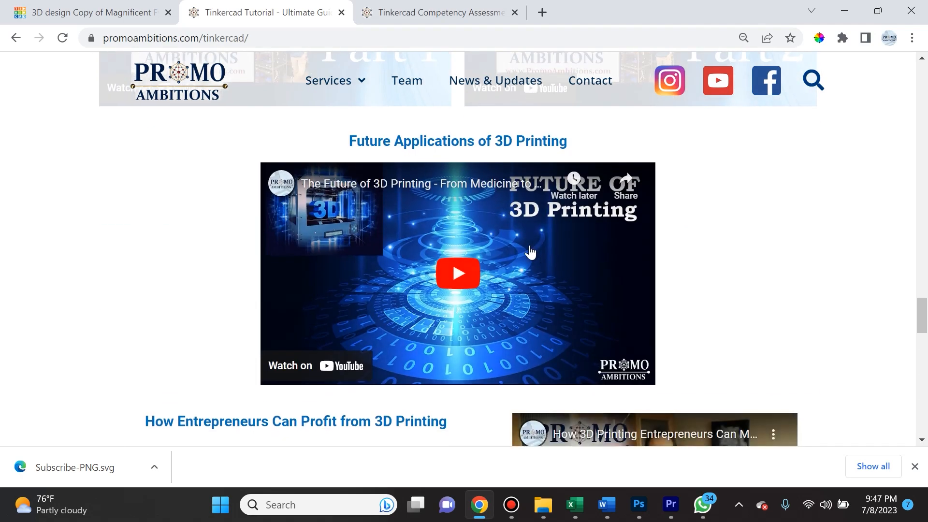
pyautogui.scroll(-3, 526, 251)
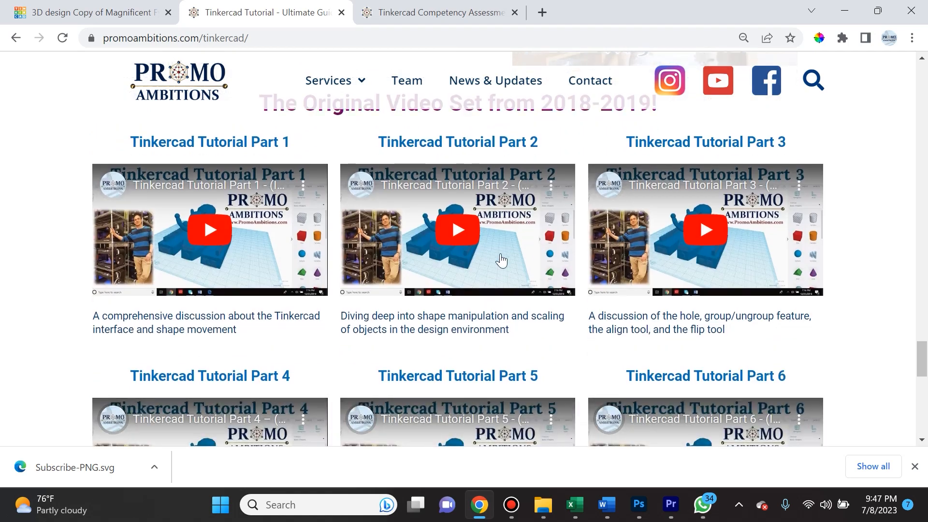
pyautogui.scroll(2, 500, 261)
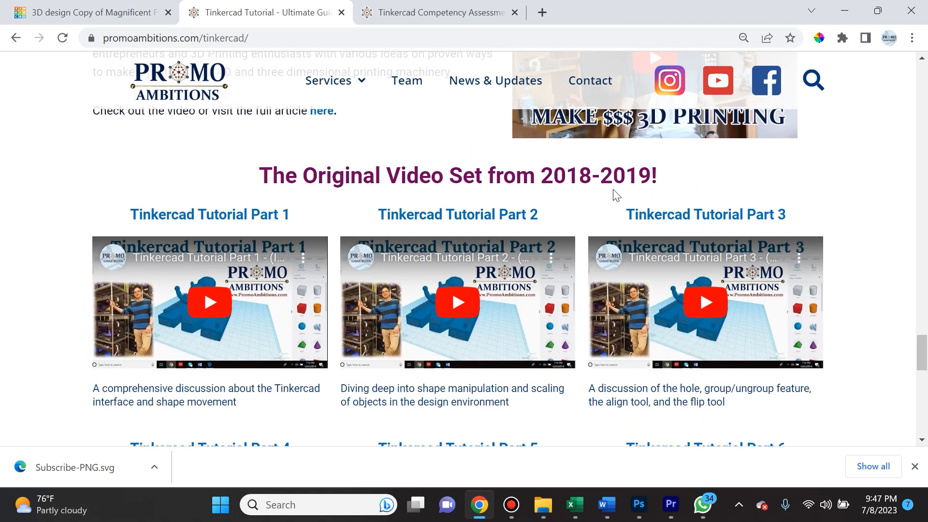
pyautogui.scroll(-2, 614, 192)
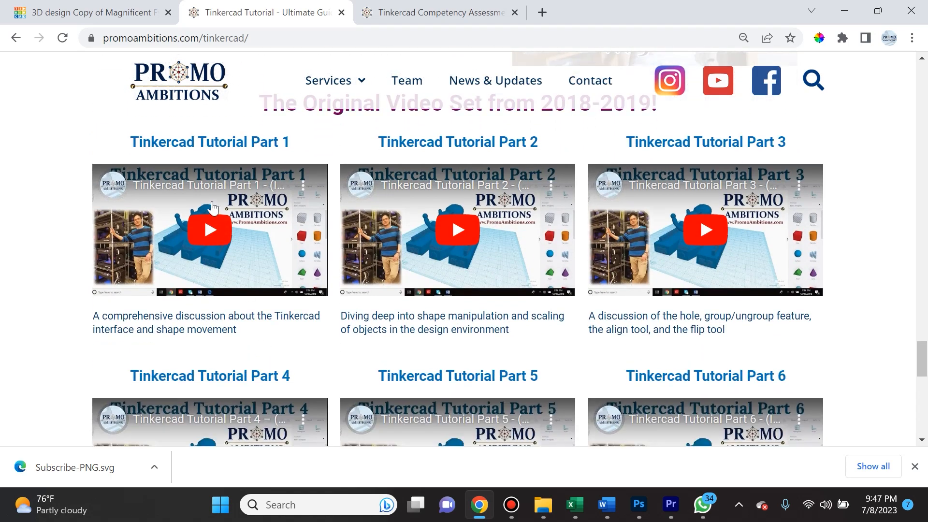
# Step: Open the original Tinkercad Tutorial Part 1 video, pause it, look through its description and comments, and return to the tutorial page
pyautogui.click(234, 142)
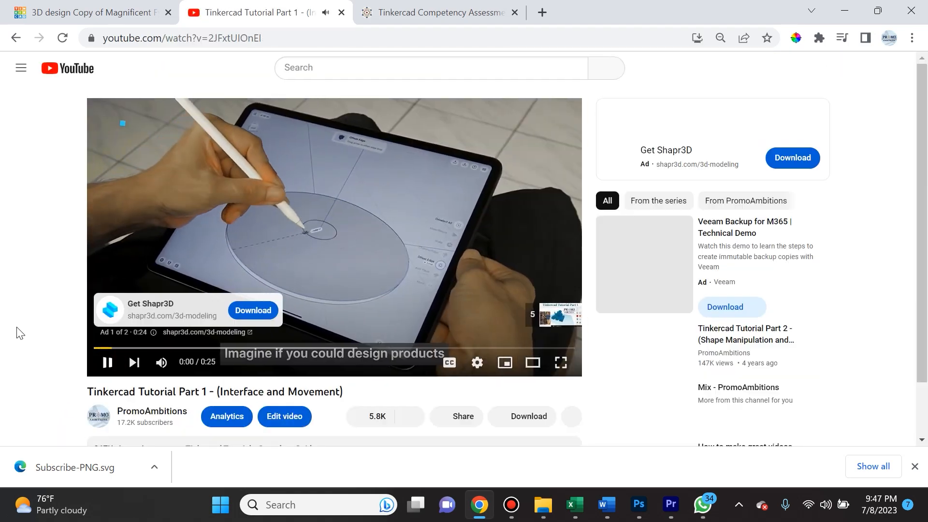
pyautogui.click(107, 362)
pyautogui.scroll(-4, 46, 328)
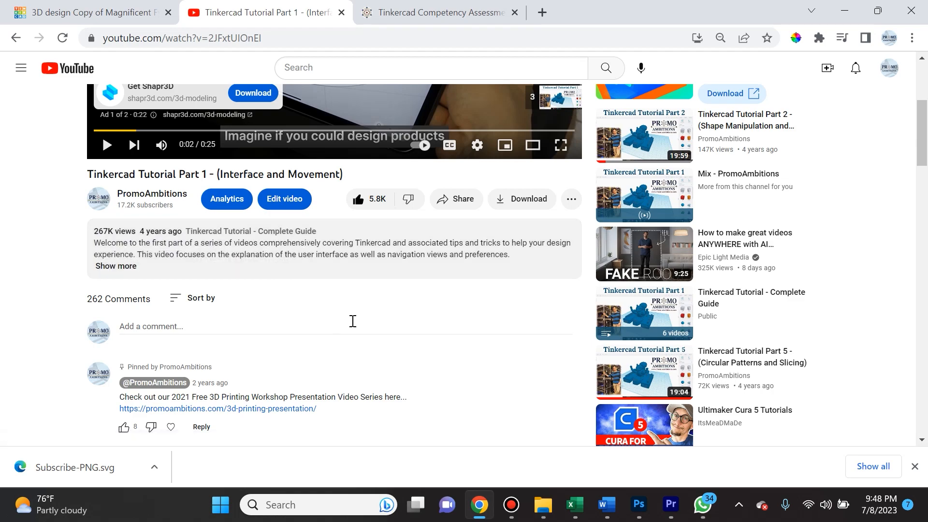
pyautogui.scroll(-6, 344, 323)
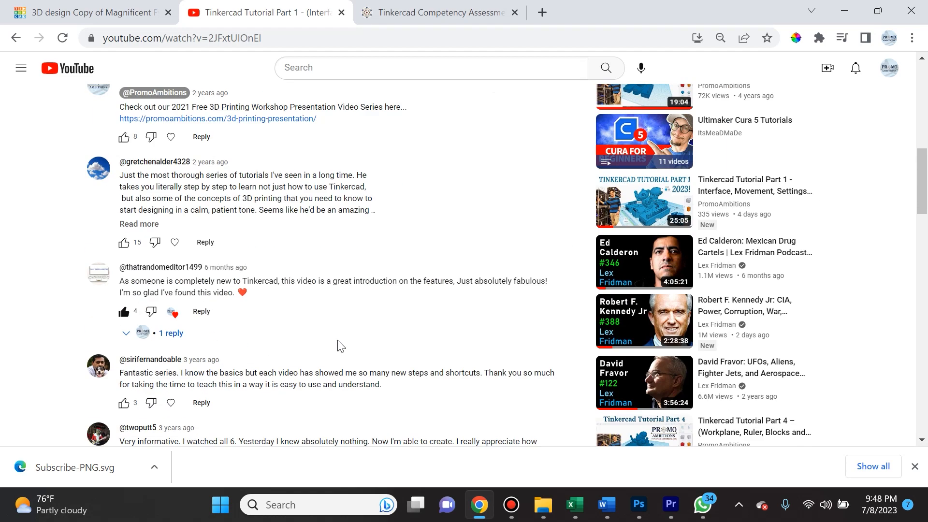
pyautogui.scroll(7, 338, 345)
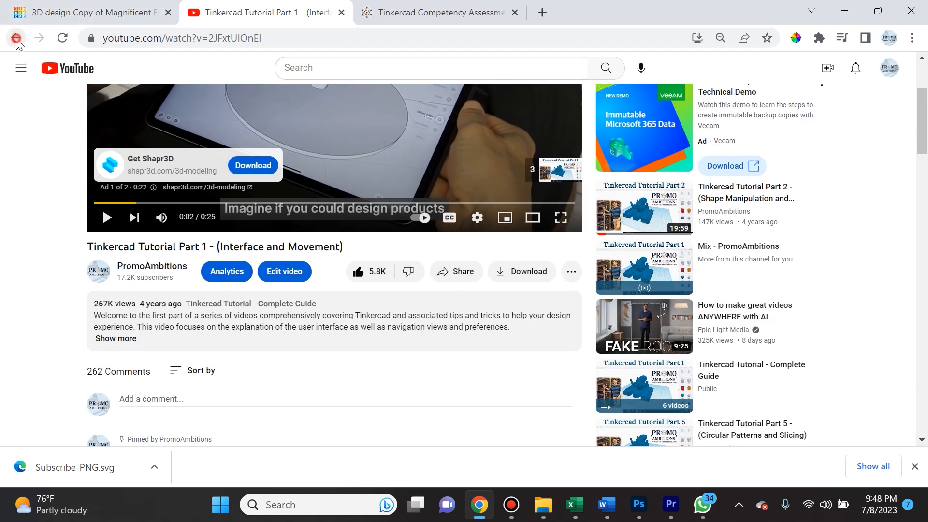
pyautogui.click(16, 38)
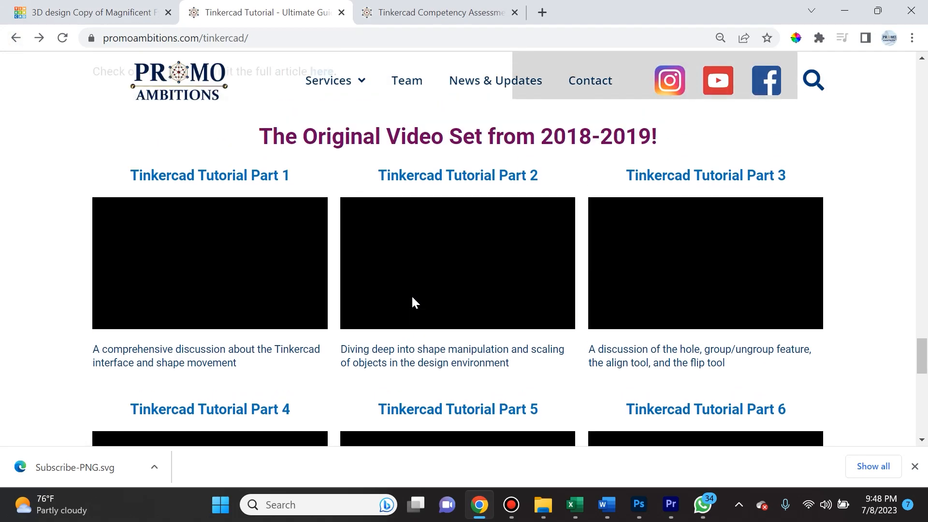
# Step: Return to the New and Updated Tinkercad Tutorial Series section and look over the 2023 videos and their descriptions
pyautogui.scroll(20, 406, 299)
pyautogui.scroll(-10, 397, 302)
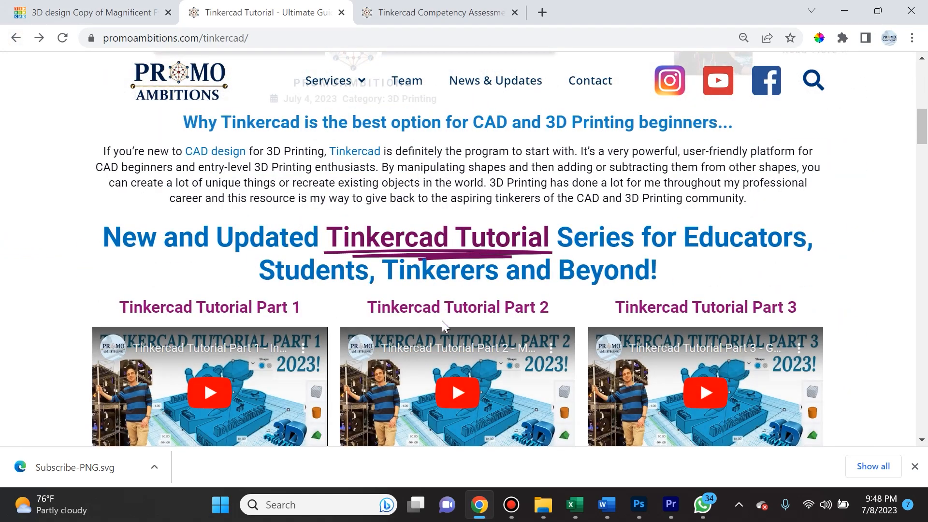
pyautogui.scroll(-3, 442, 320)
pyautogui.scroll(2, 442, 322)
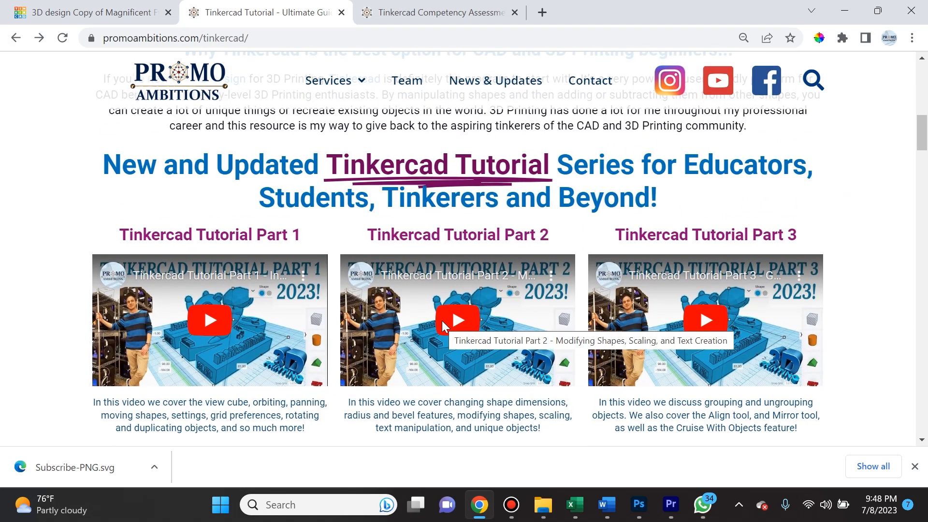
pyautogui.scroll(-4, 906, 254)
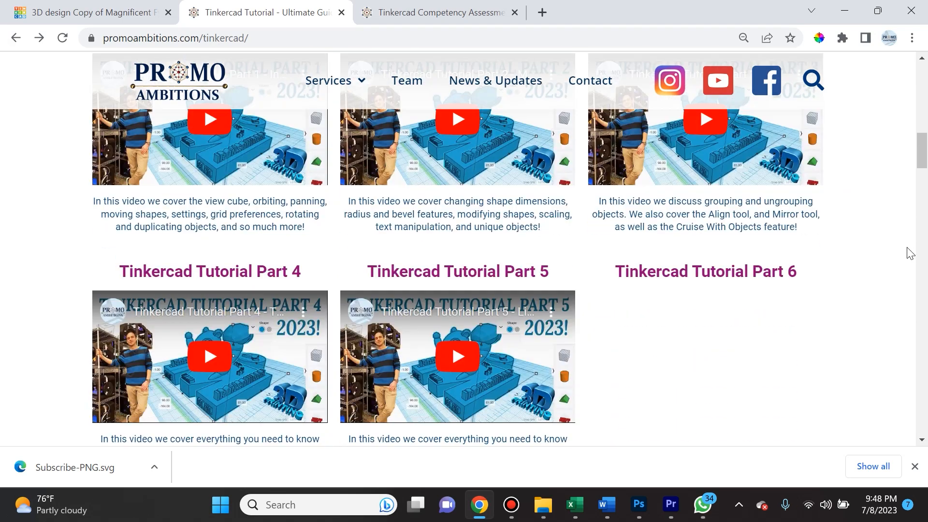
pyautogui.scroll(4, 883, 355)
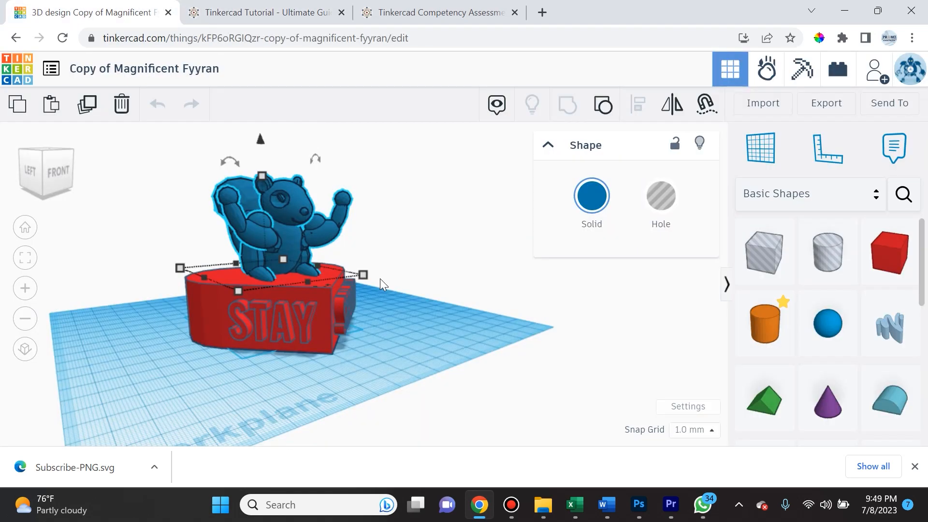
# Step: In the Copy of Magnificent Fyyran design, examine the squirrel and its lettered base from several sides, leaving the squirrel deselected
pyautogui.click(388, 280)
pyautogui.moveTo(399, 249); pyautogui.dragTo(211, 272, button='right')
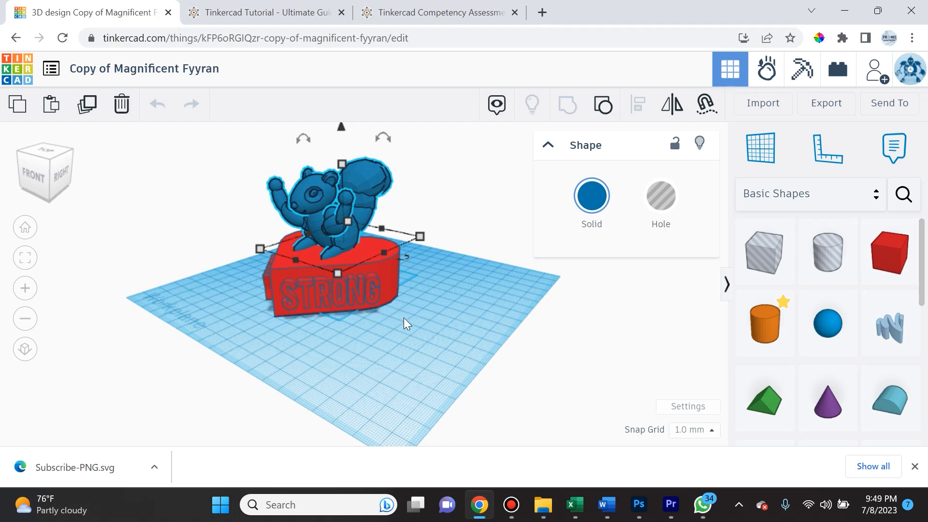
pyautogui.moveTo(405, 318); pyautogui.dragTo(419, 296, button='right')
pyautogui.scroll(2, 333, 319)
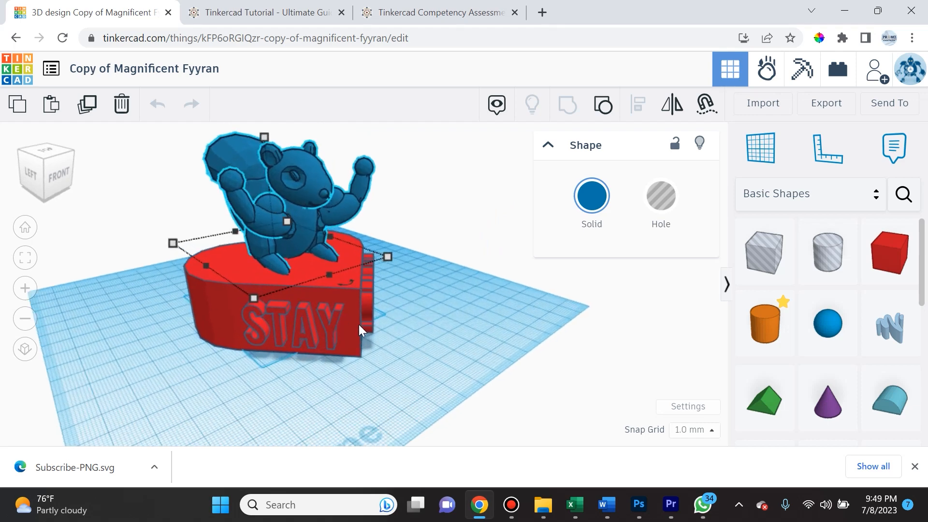
pyautogui.click(441, 307)
pyautogui.moveTo(504, 273); pyautogui.dragTo(224, 287, button='right')
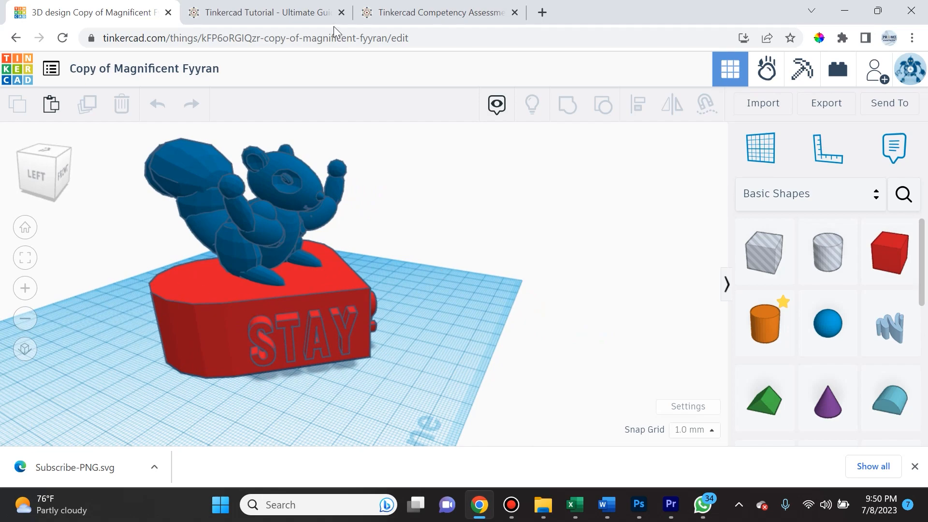
# Step: Switch back to the Promo Ambitions Tinkercad page and review it from the introduction through the tutorial parts to the keyboard shortcuts
pyautogui.click(303, 22)
pyautogui.scroll(-9, 358, 239)
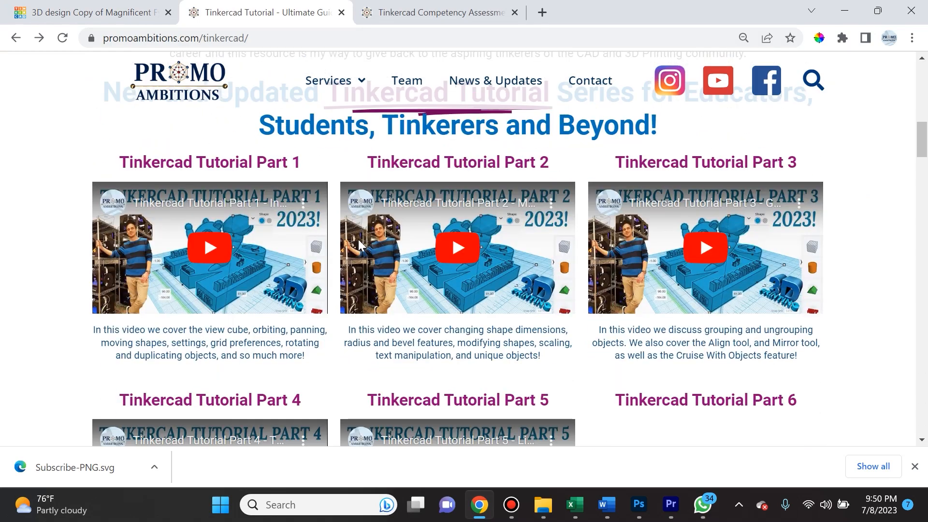
pyautogui.scroll(-3, 358, 239)
pyautogui.scroll(8, 358, 245)
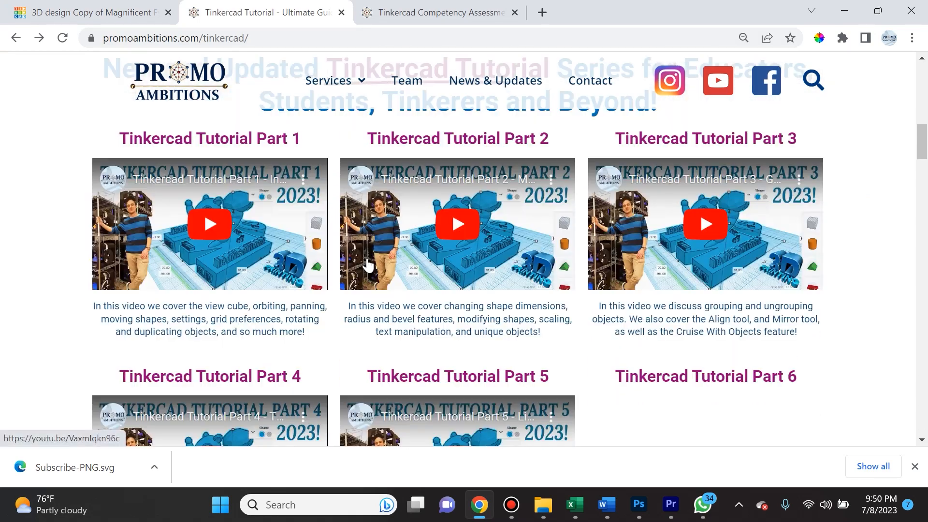
pyautogui.scroll(1, 367, 259)
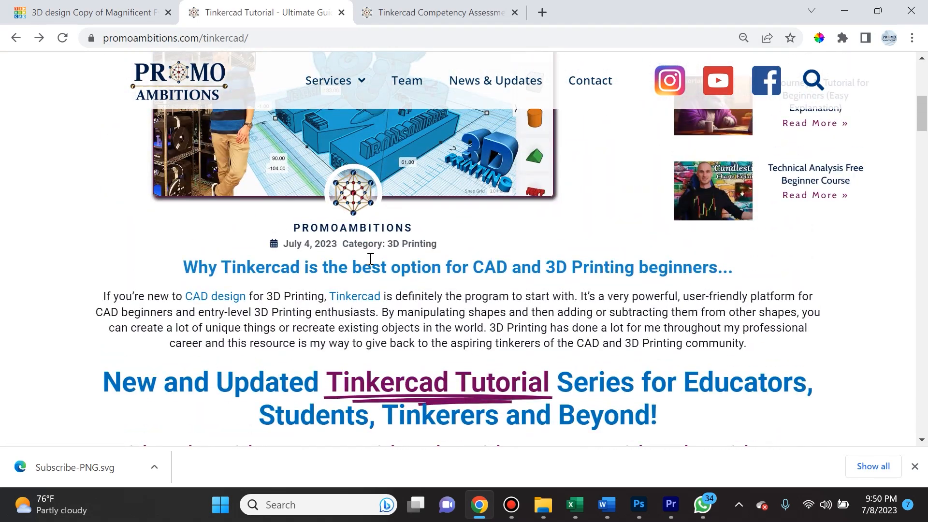
pyautogui.scroll(5, 370, 259)
pyautogui.scroll(-8, 370, 258)
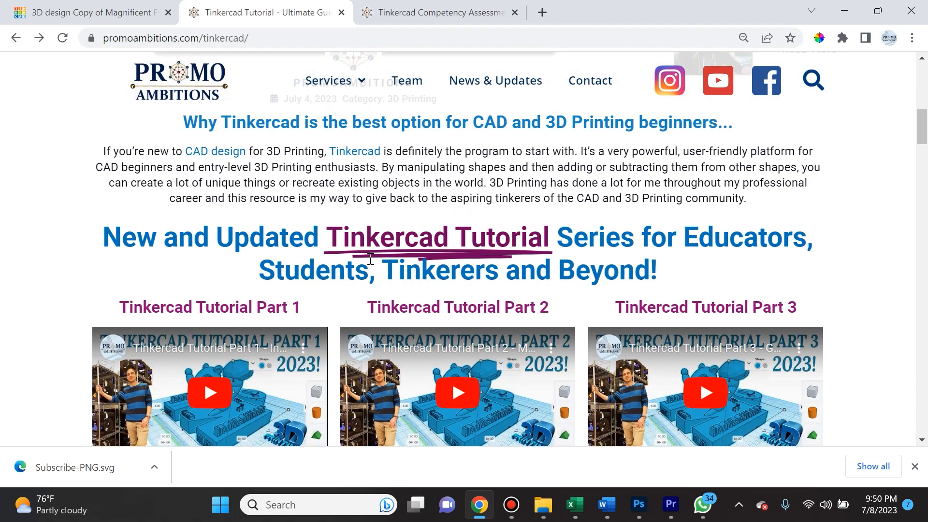
pyautogui.scroll(-5, 370, 259)
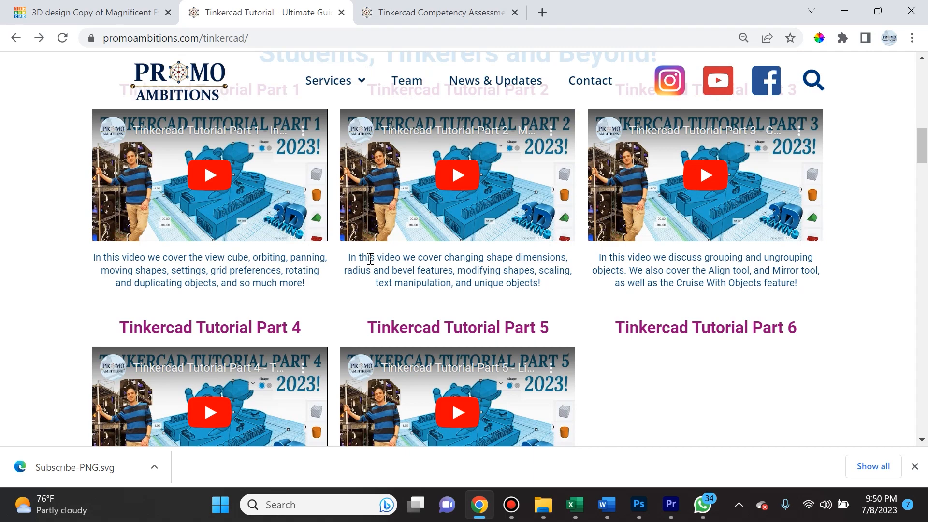
pyautogui.scroll(-5, 374, 257)
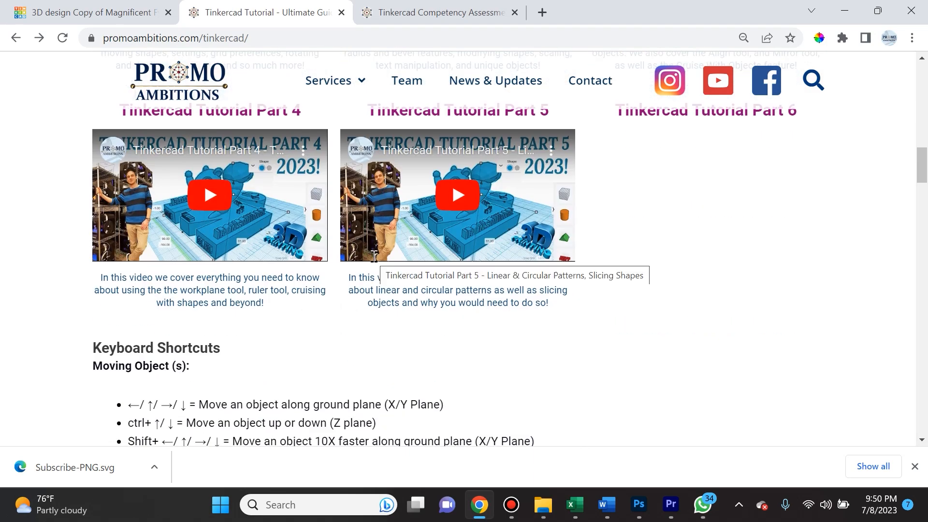